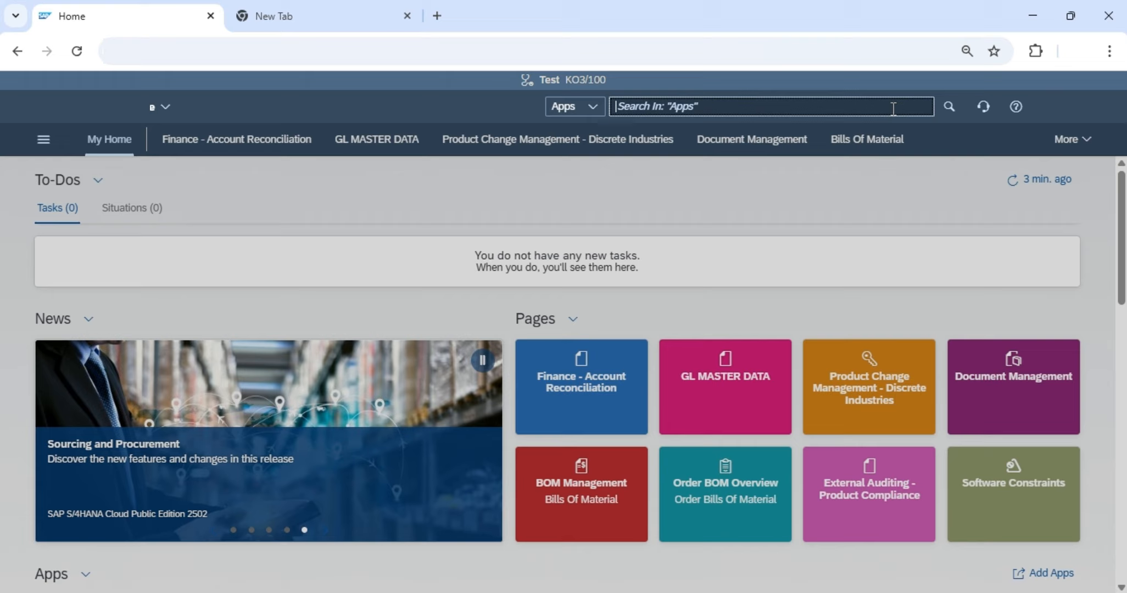
Step: Search the apps for "create material" and open the Create Material app
type("mm01")
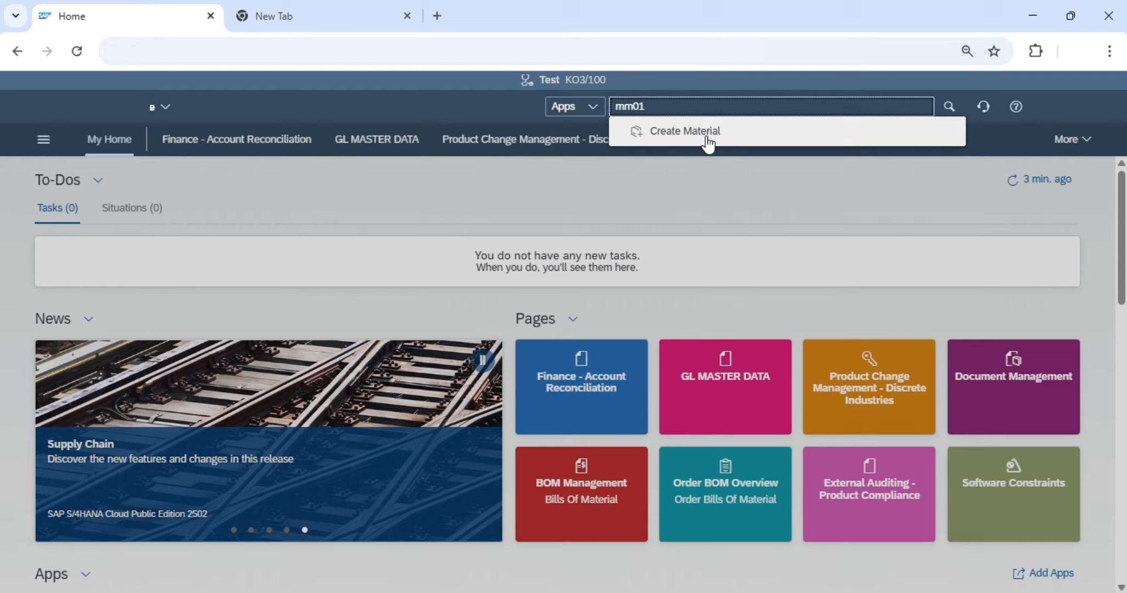
left_click_drag(705, 107, 543, 103)
type("create material")
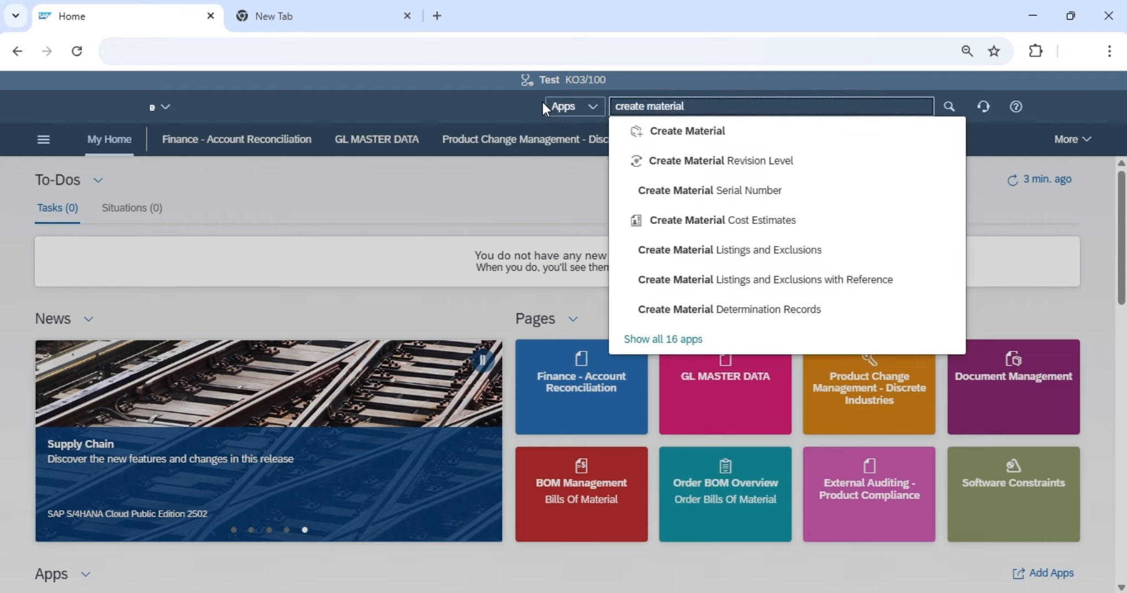
left_click(669, 137)
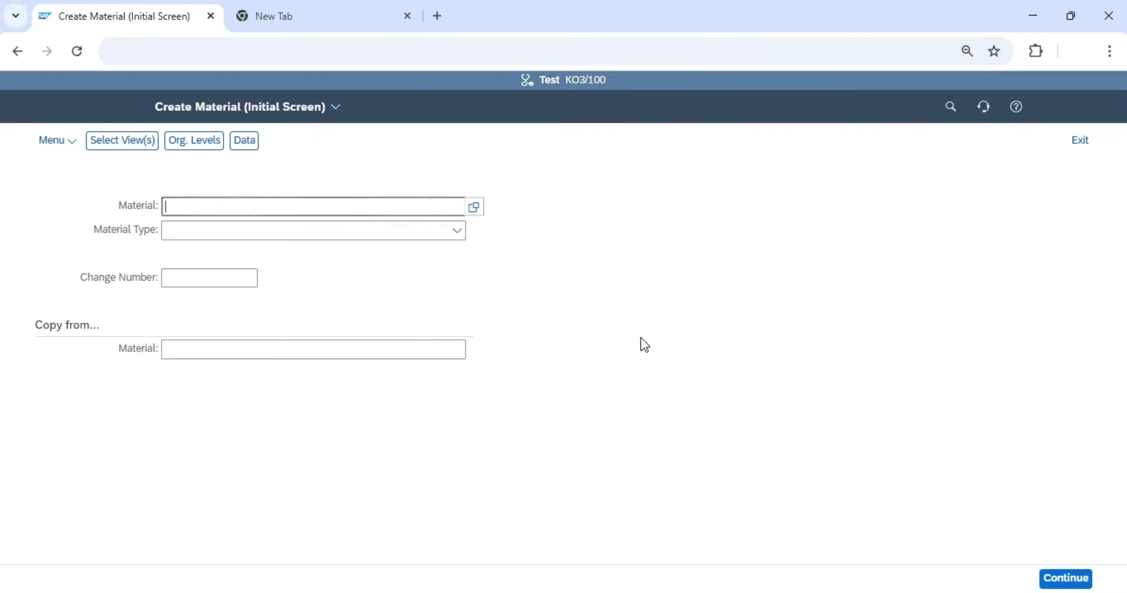
Step: Choose NLAG Non-Stock Material as the material type and continue to the view selection
left_click(457, 231)
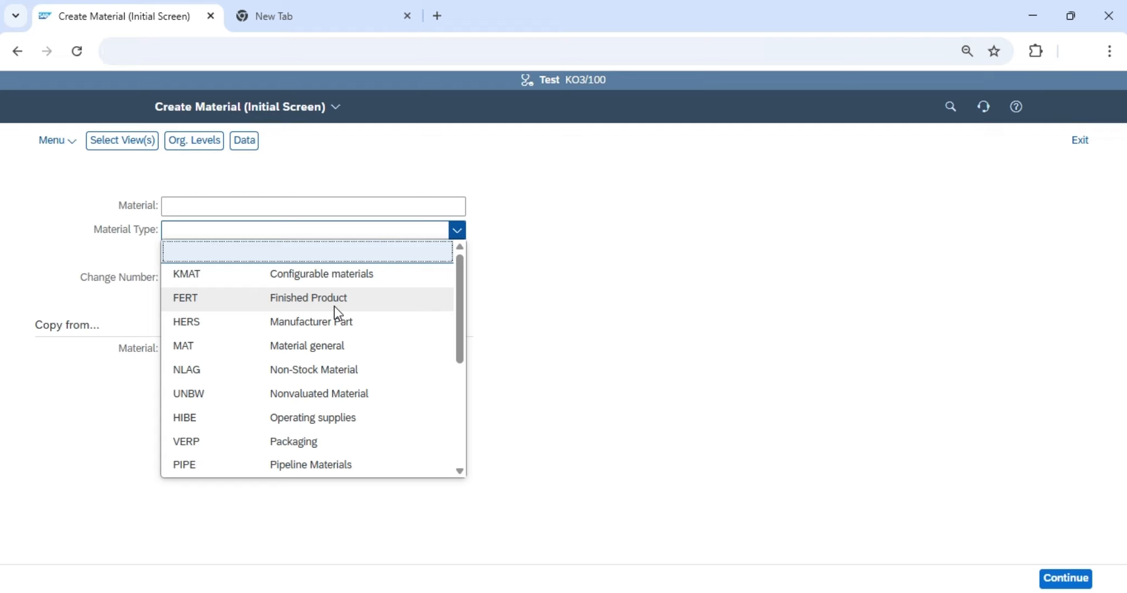
left_click(358, 374)
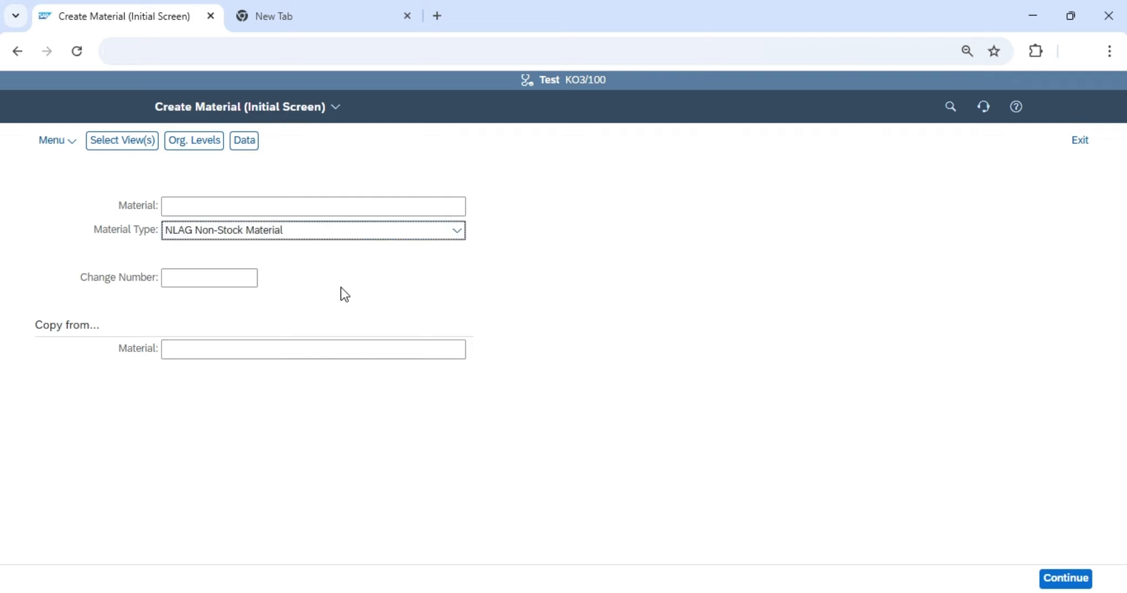
key("Return")
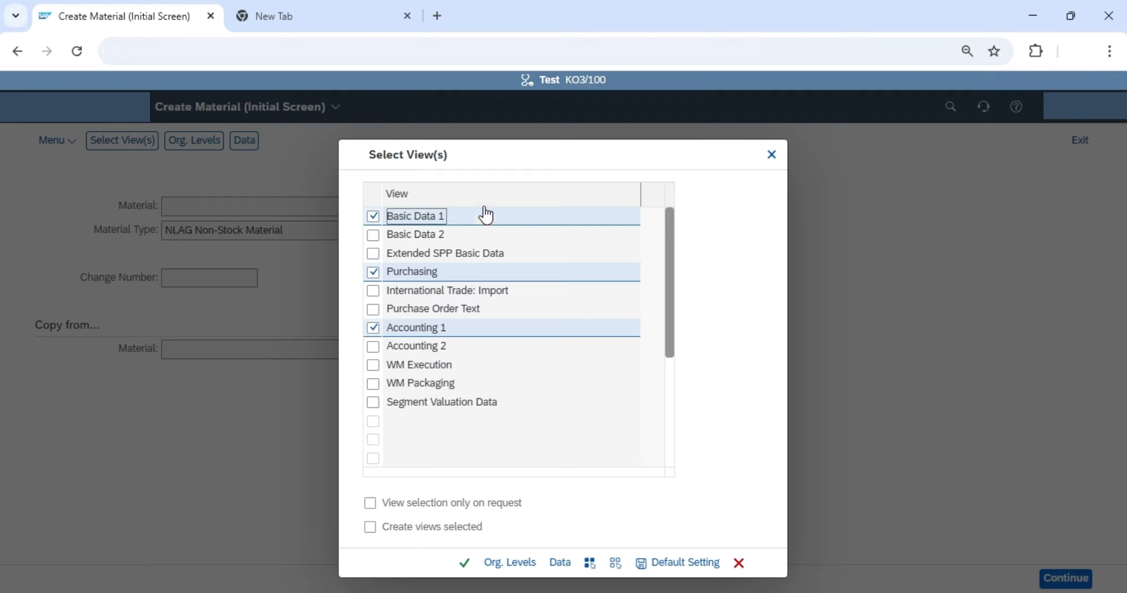
Step: Accept the Basic Data 1, Purchasing and Accounting 1 views and confirm plant 5910 as the organizational level
left_click_drag(516, 156, 384, 138)
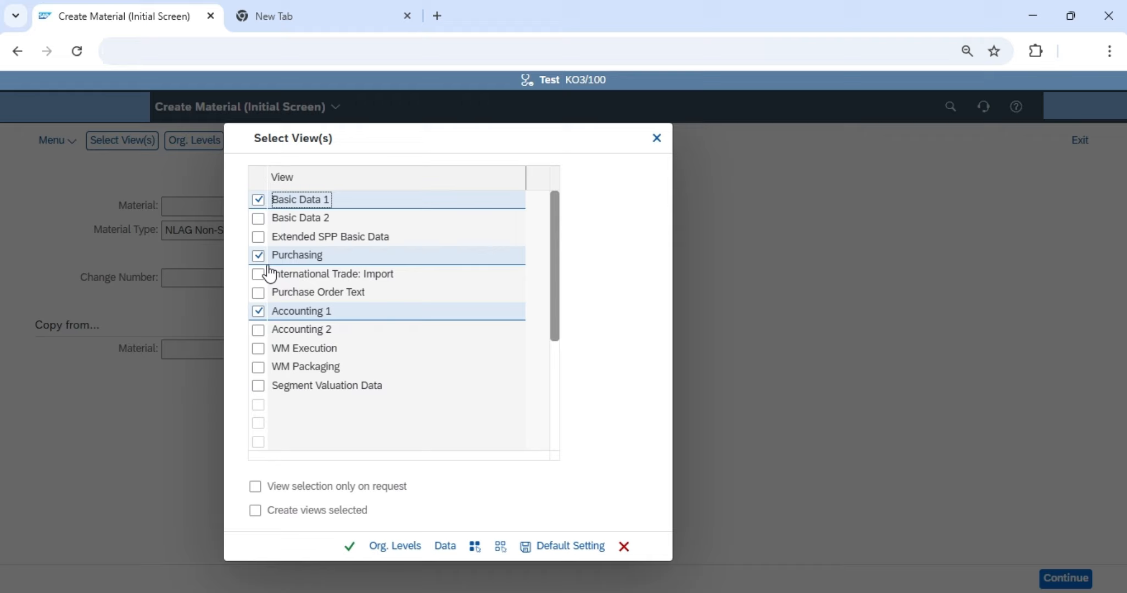
left_click(350, 547)
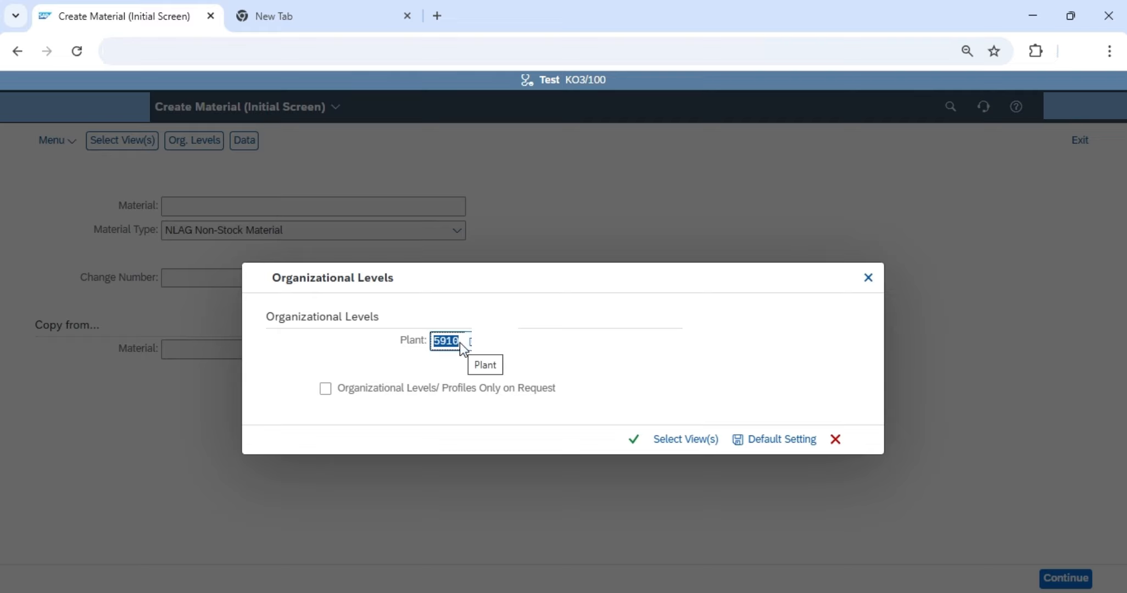
left_click(633, 440)
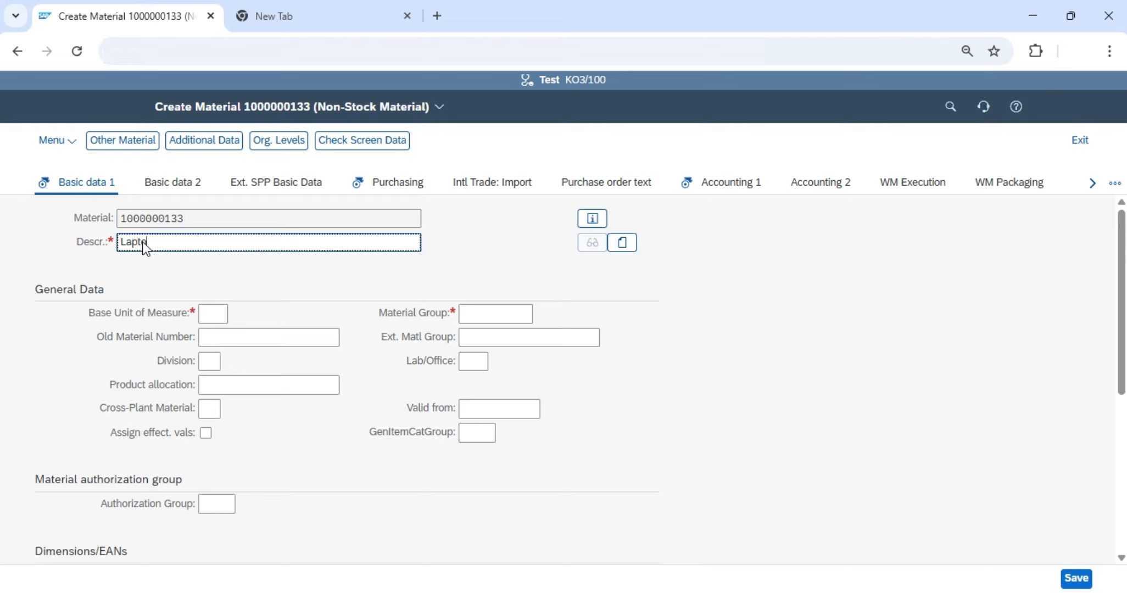
Step: Enter the description "Laptop HP001" and look up "each" to set the base unit of measure to EA
type("HP001")
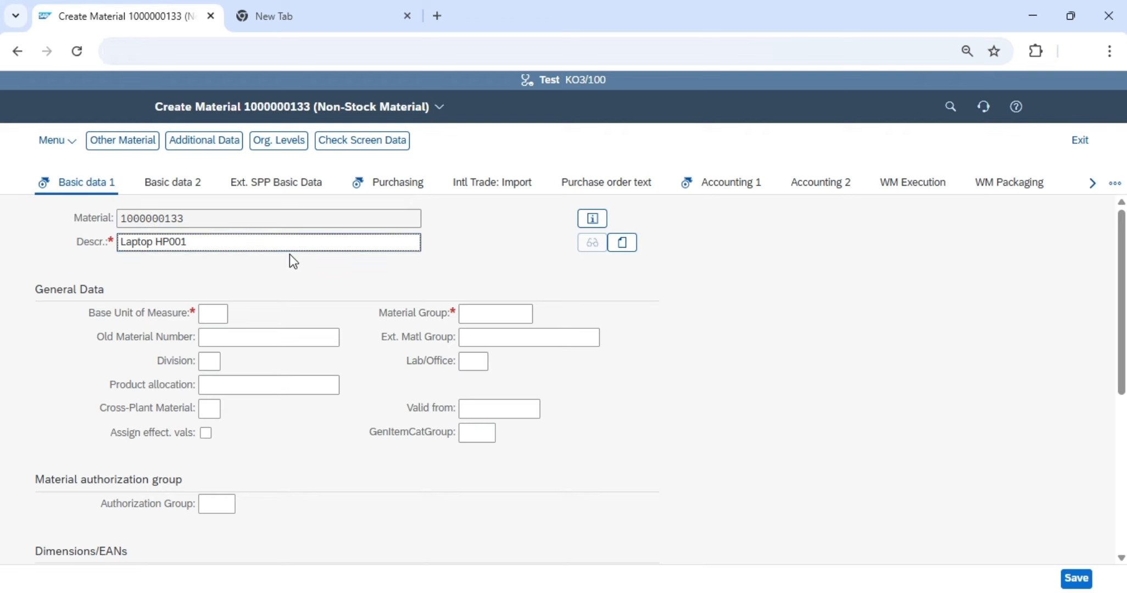
left_click(216, 276)
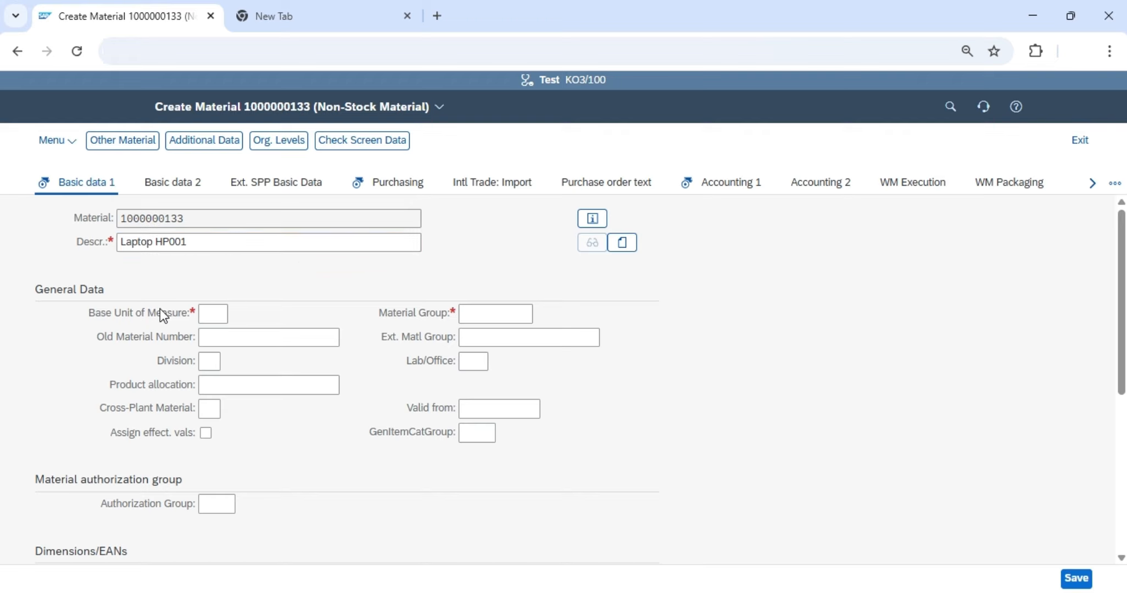
left_click(207, 312)
left_click(503, 318)
left_click(210, 314)
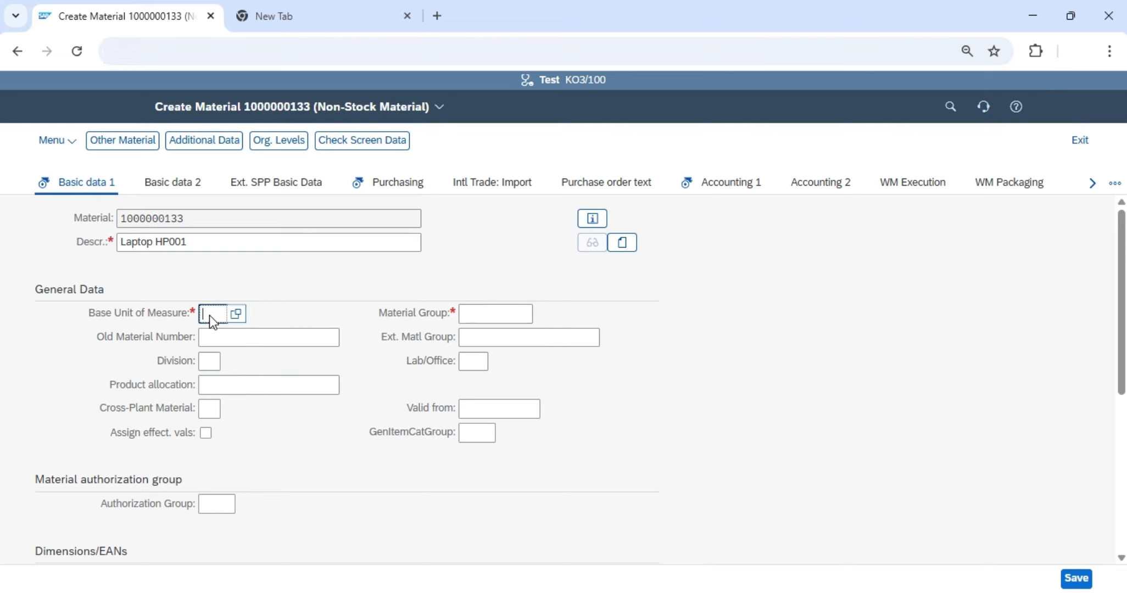
left_click(240, 316)
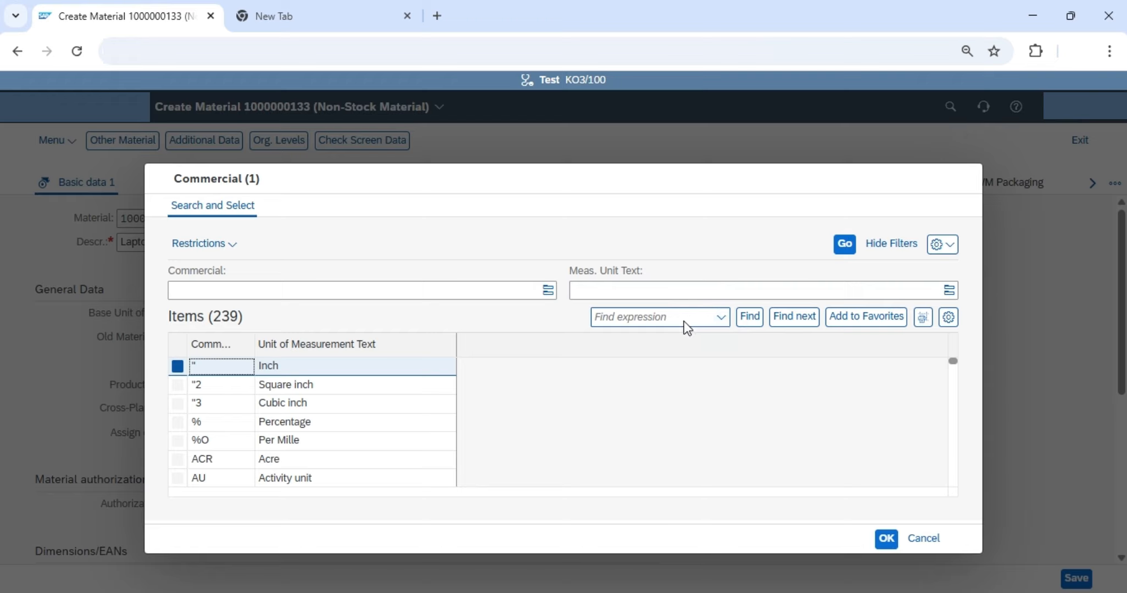
left_click(651, 318)
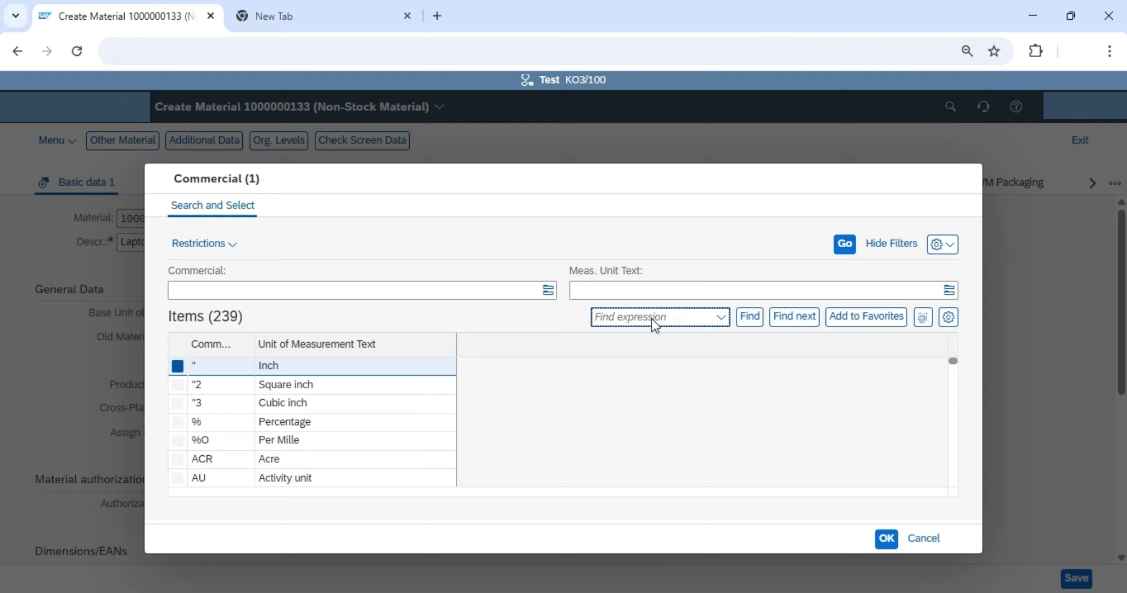
type("each")
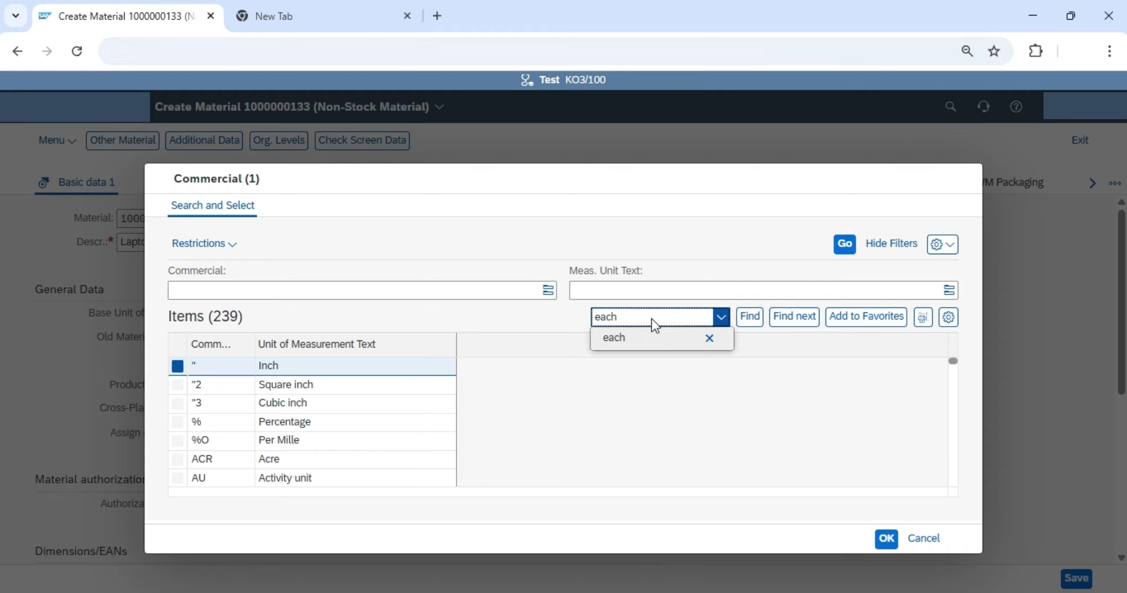
left_click(748, 318)
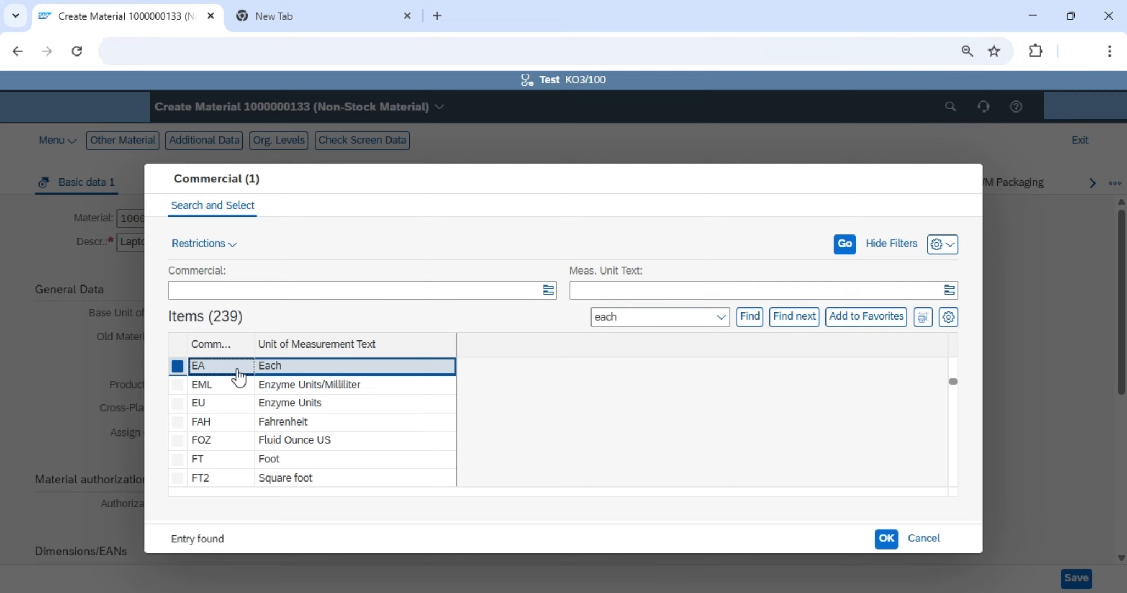
double_click(238, 378)
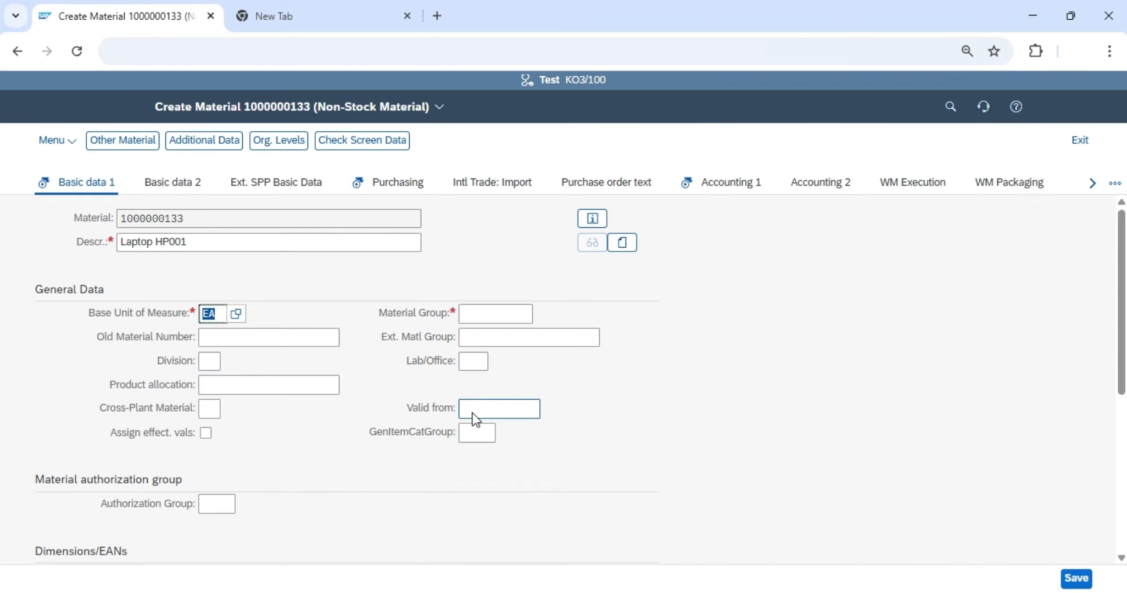
Step: Assign material group M002 (IT Material) from the value help and confirm the basic data
left_click(521, 323)
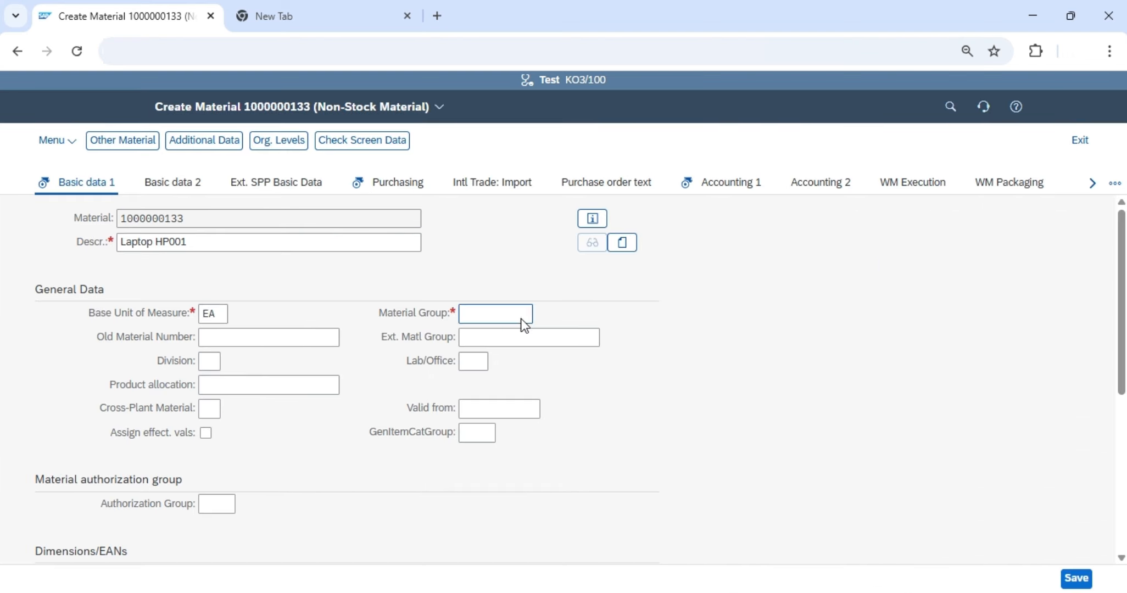
left_click(521, 322)
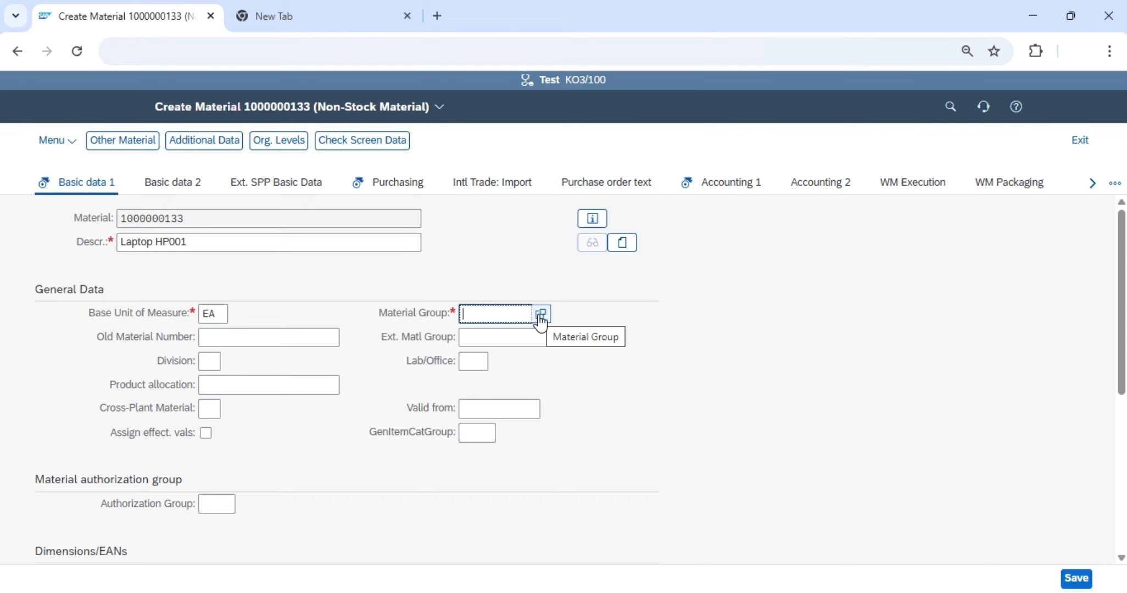
left_click(539, 316)
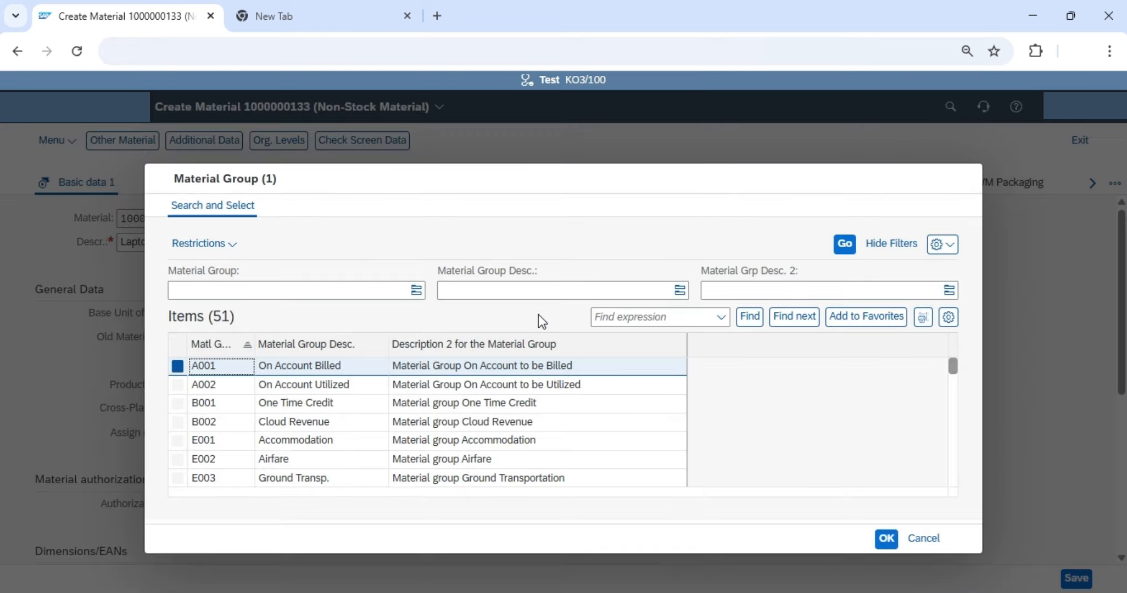
scroll(497, 426, "down", 2)
scroll(483, 422, "down", 2)
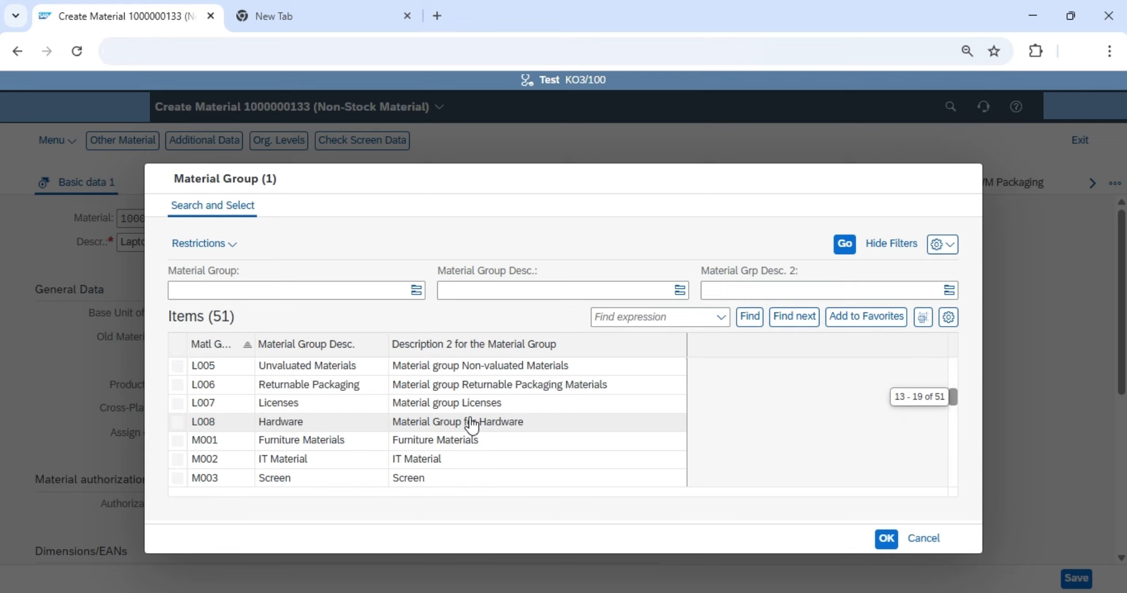
scroll(470, 423, "down", 10)
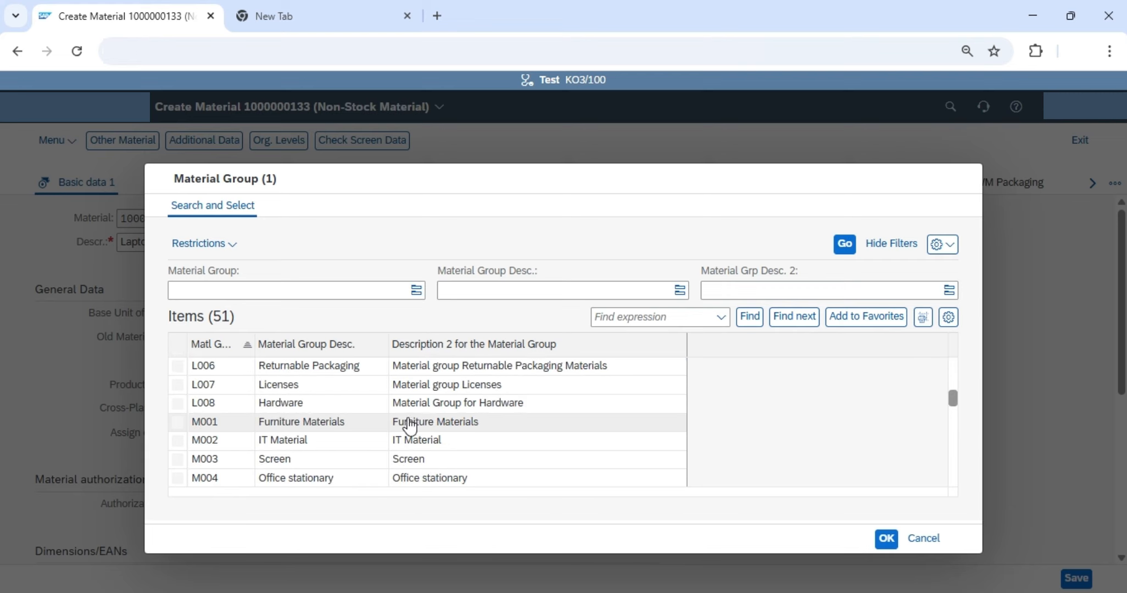
scroll(394, 419, "up", 8)
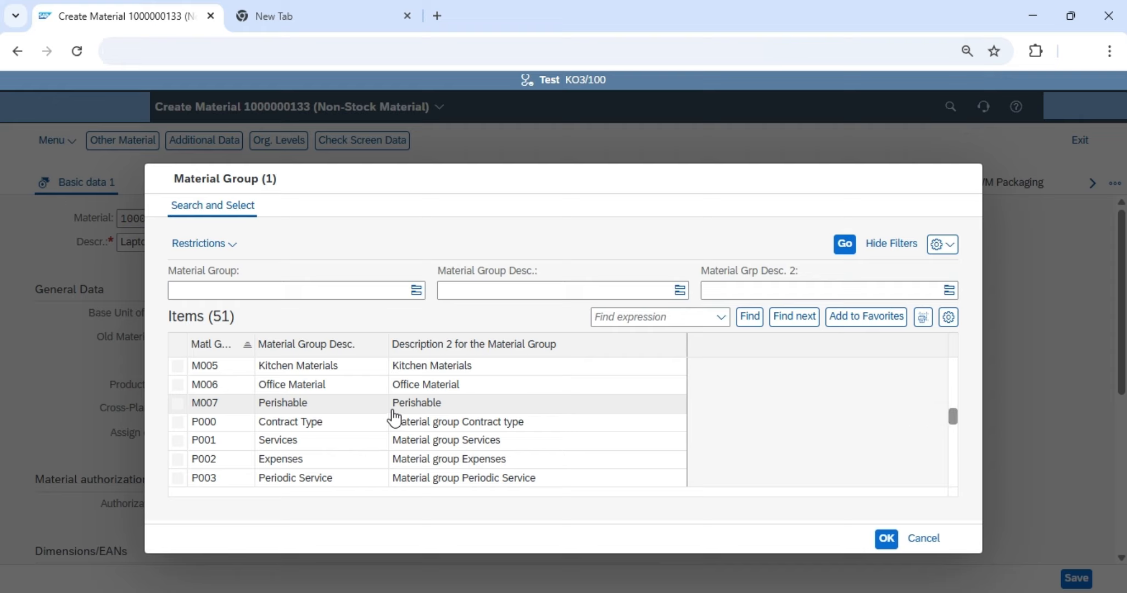
scroll(384, 421, "up", 1)
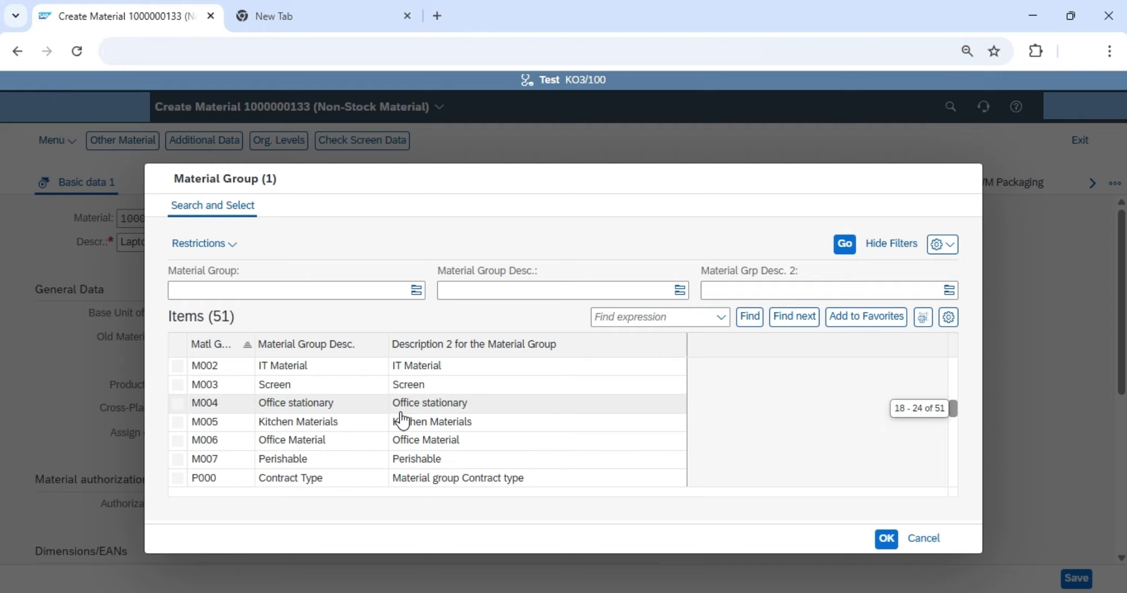
double_click(437, 368)
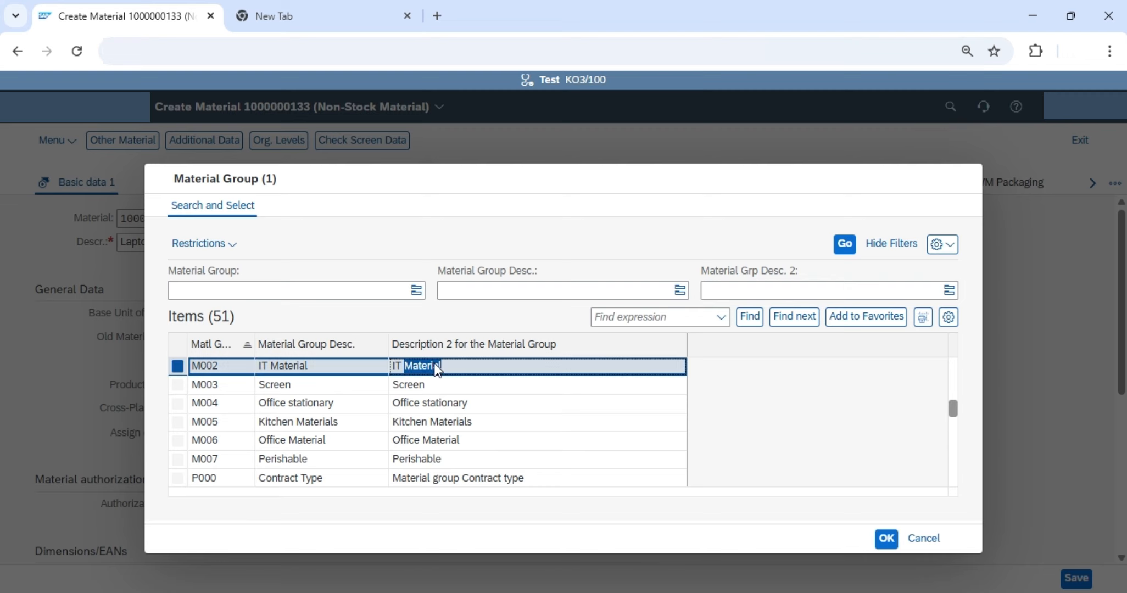
key("Return")
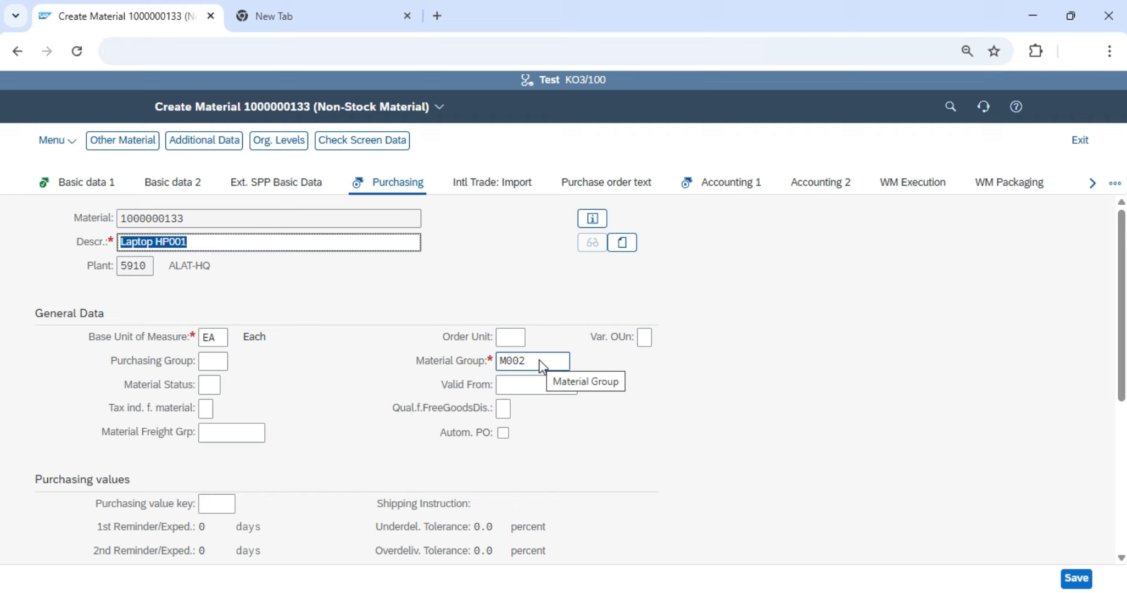
Step: Review the Basic data 1 and Purchasing views, and set valuation class 3601 (IT Supplies) in the Accounting 1 view
left_click(99, 184)
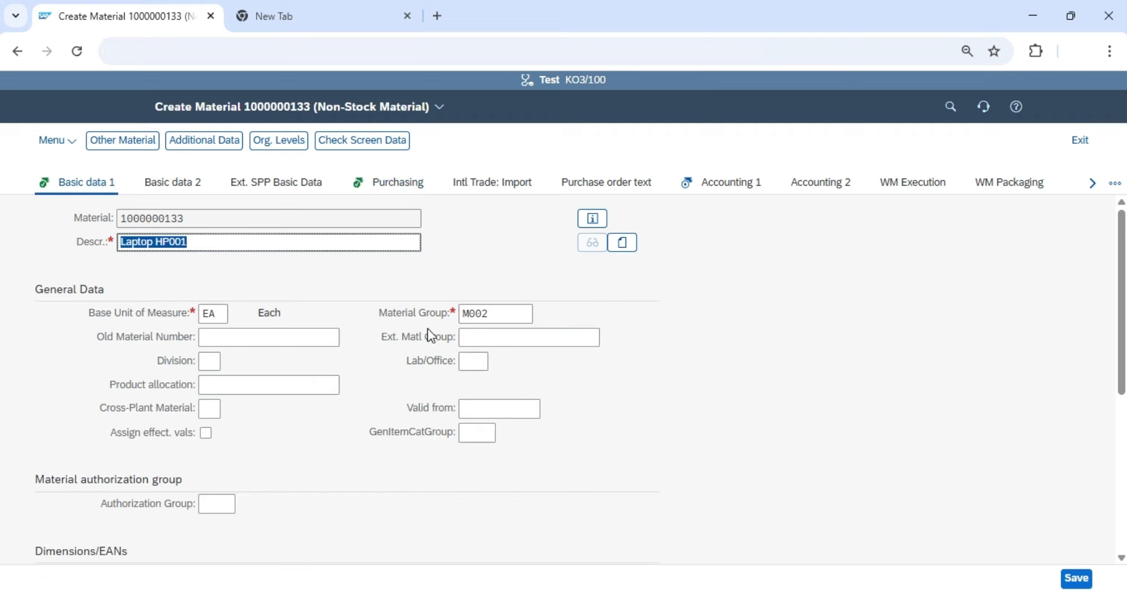
left_click(400, 182)
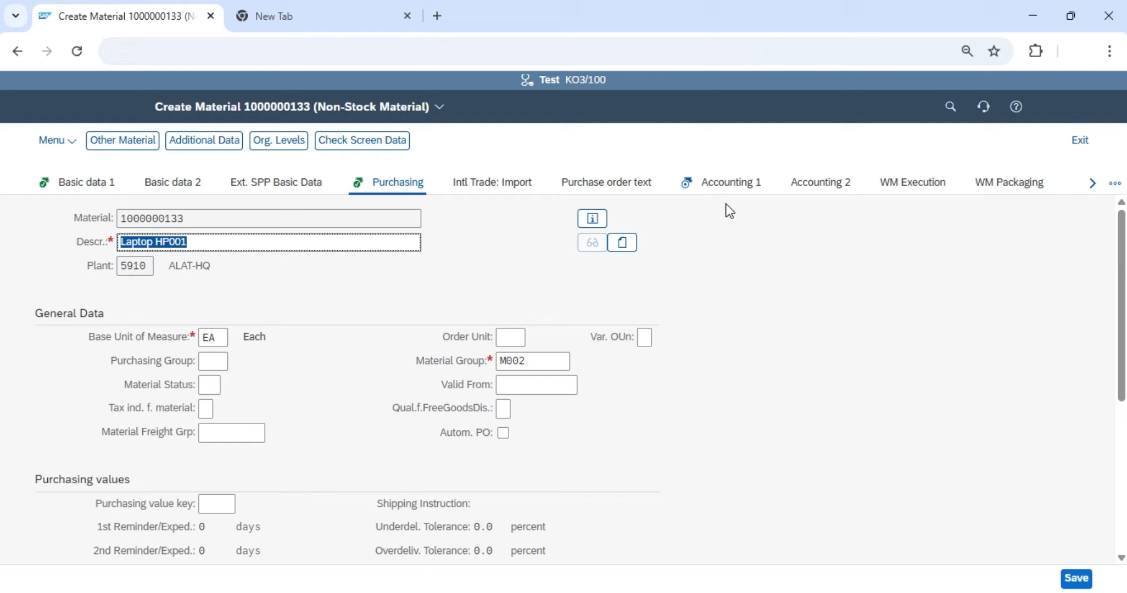
left_click(728, 187)
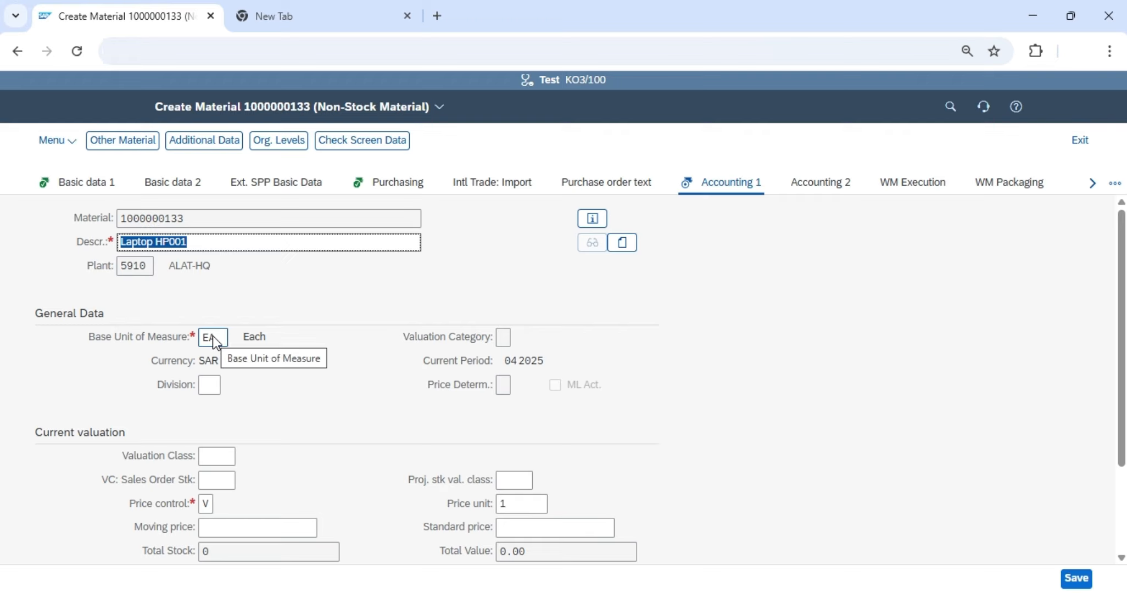
left_click(214, 457)
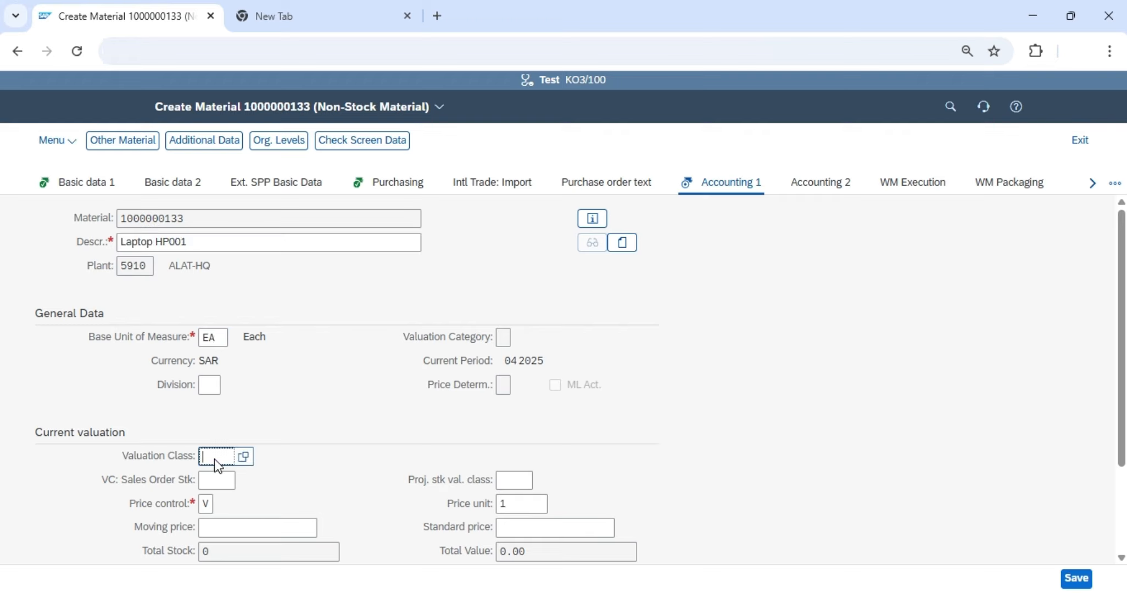
left_click(242, 457)
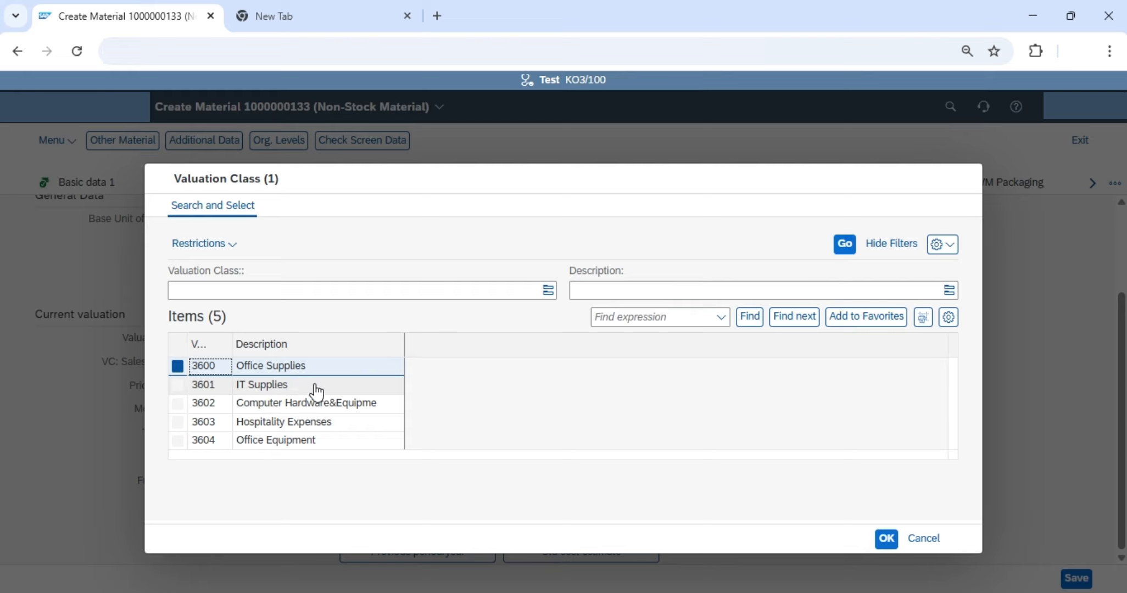
left_click(281, 391)
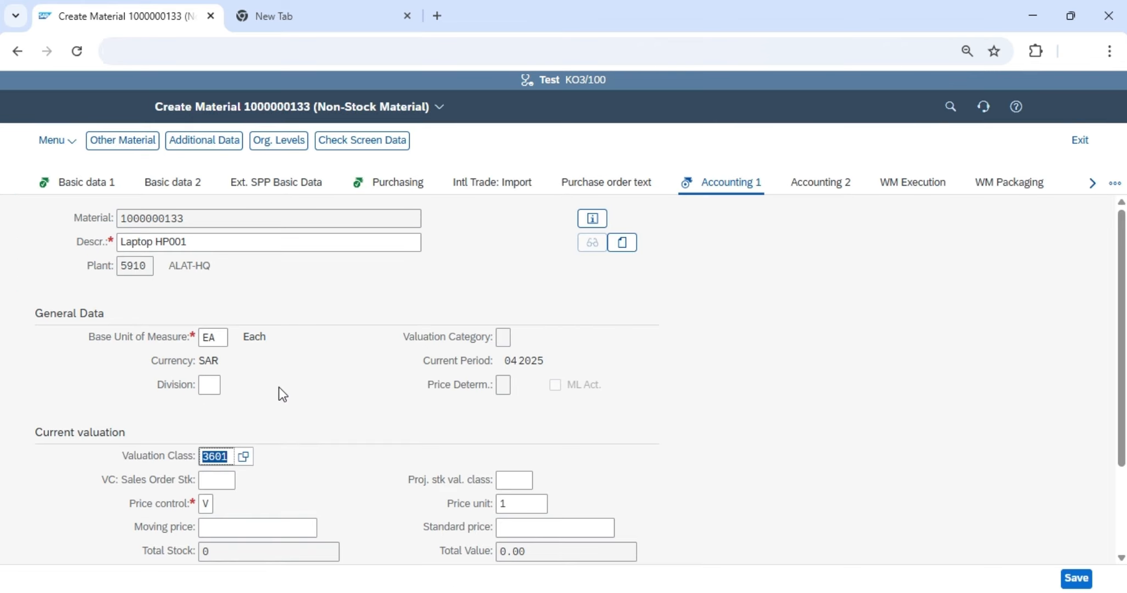
left_click(279, 387)
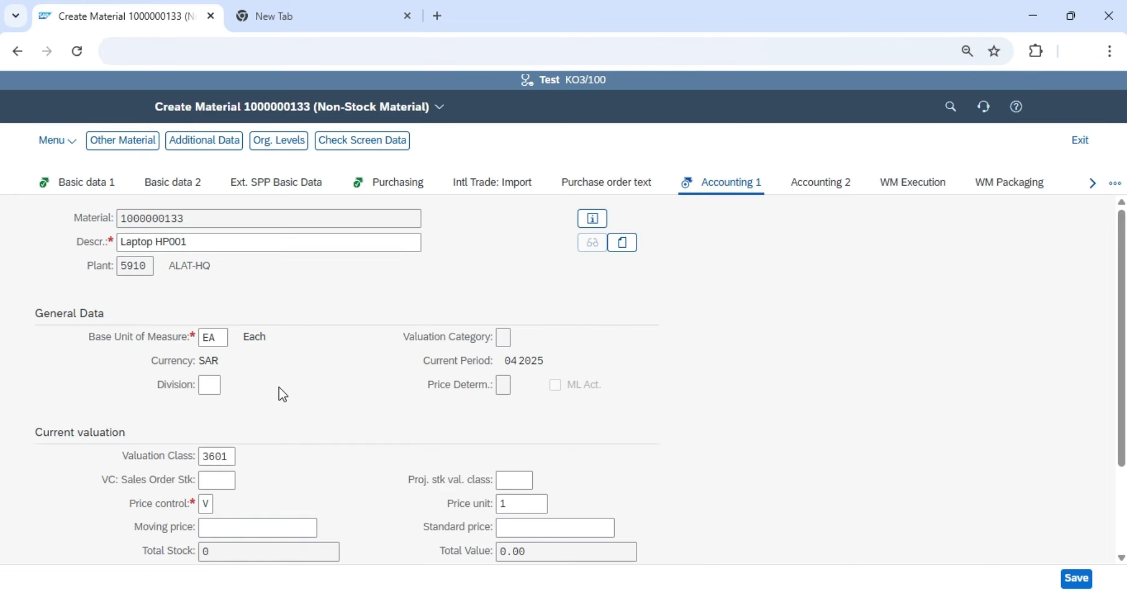
key("Return")
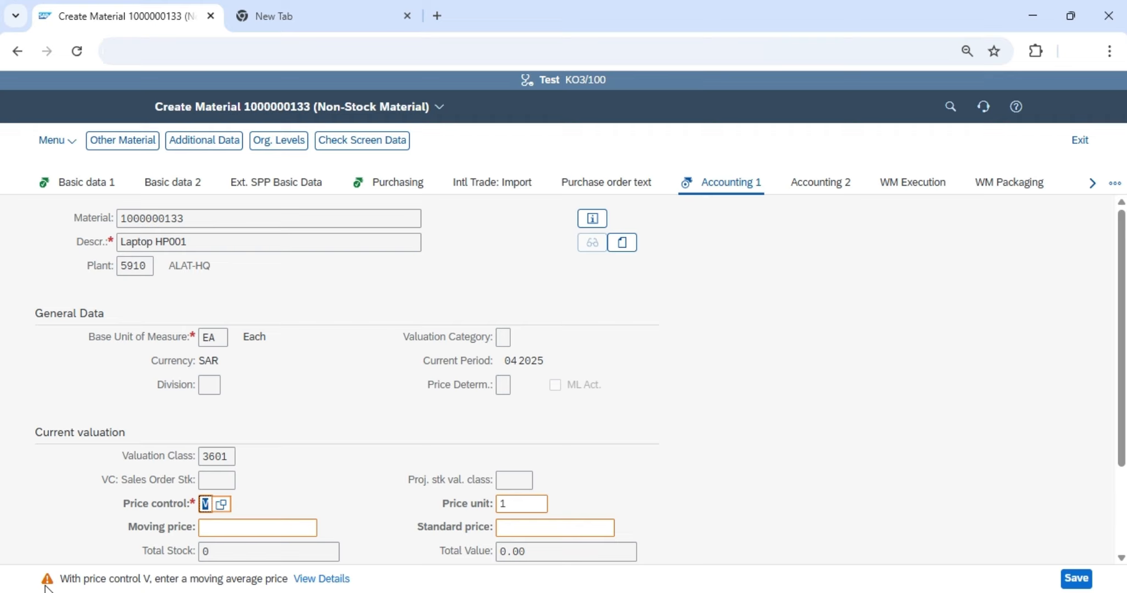
scroll(54, 520, "down", 2)
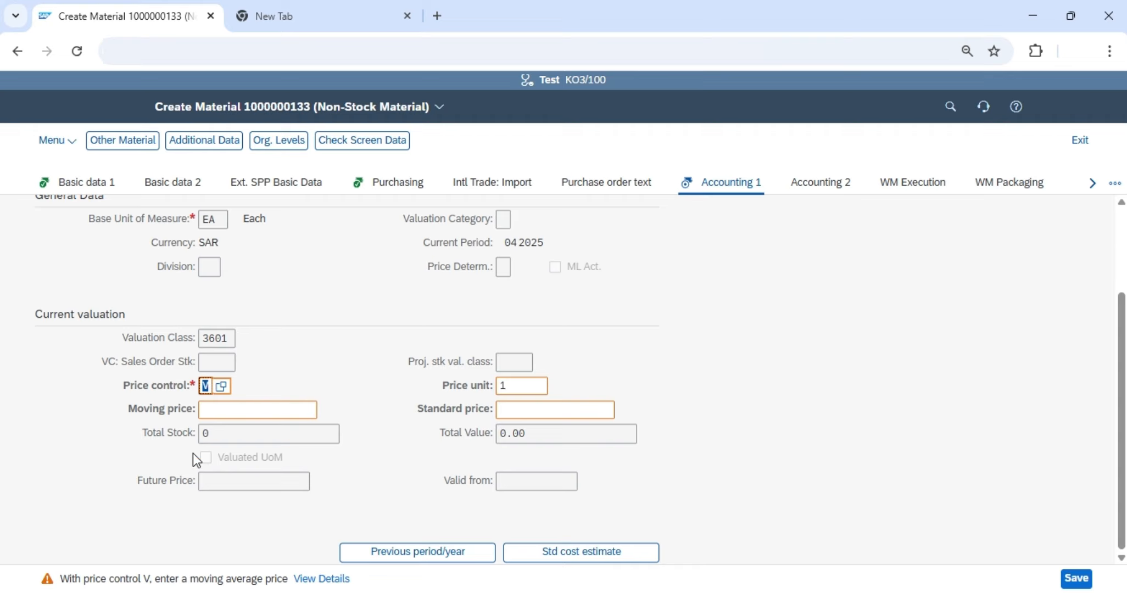
Step: Save the non-stock material master for Laptop HP001 and copy the number of the created material
key("Return")
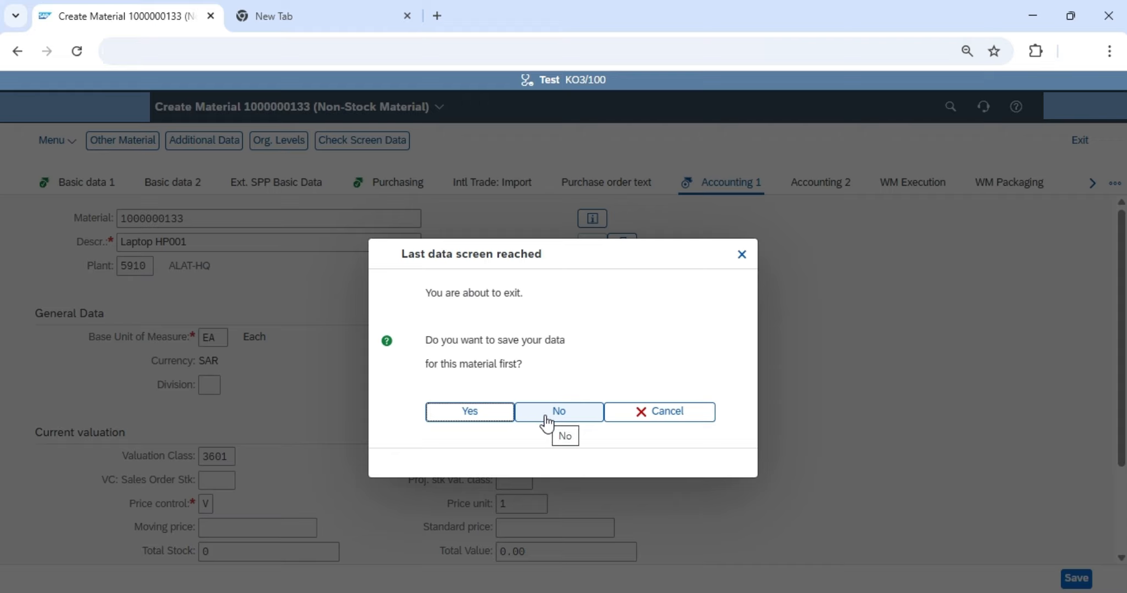
left_click(489, 419)
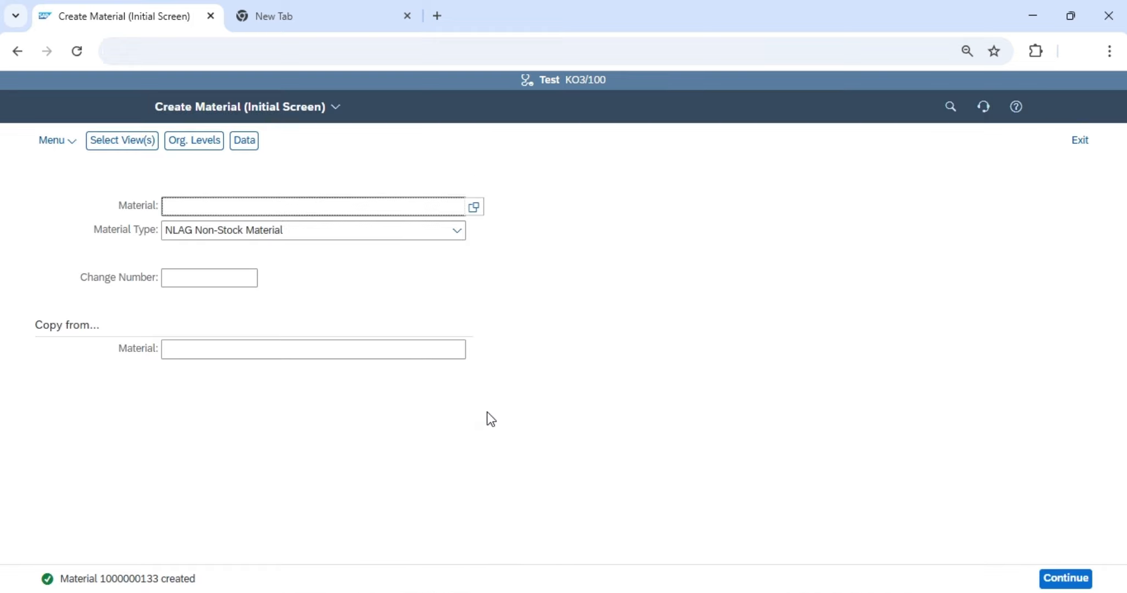
double_click(133, 581)
key("ctrl+c")
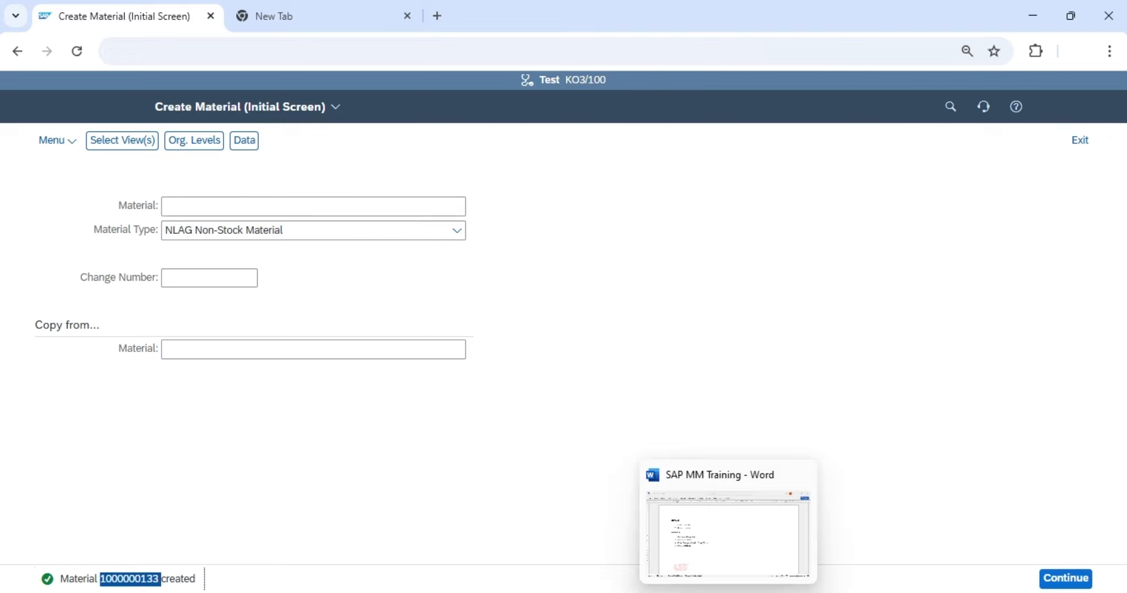
Step: Switch to the SAP MM Training document in Word and paste the copied material number on an indented line under Material Master
left_click(729, 592)
left_click(340, 239)
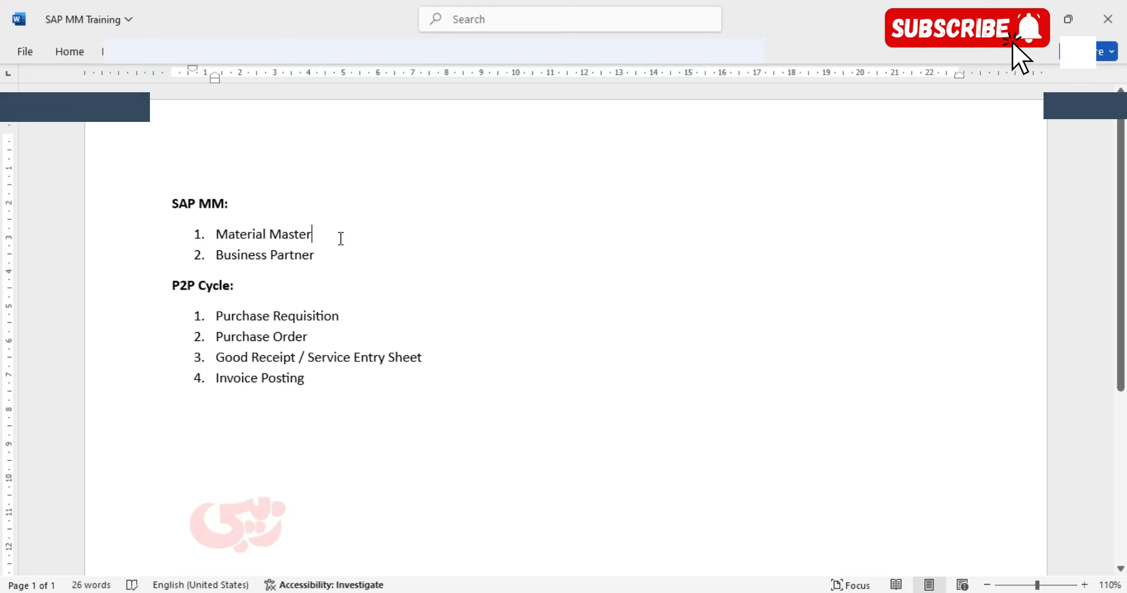
key("Return")
key("BackSpace")
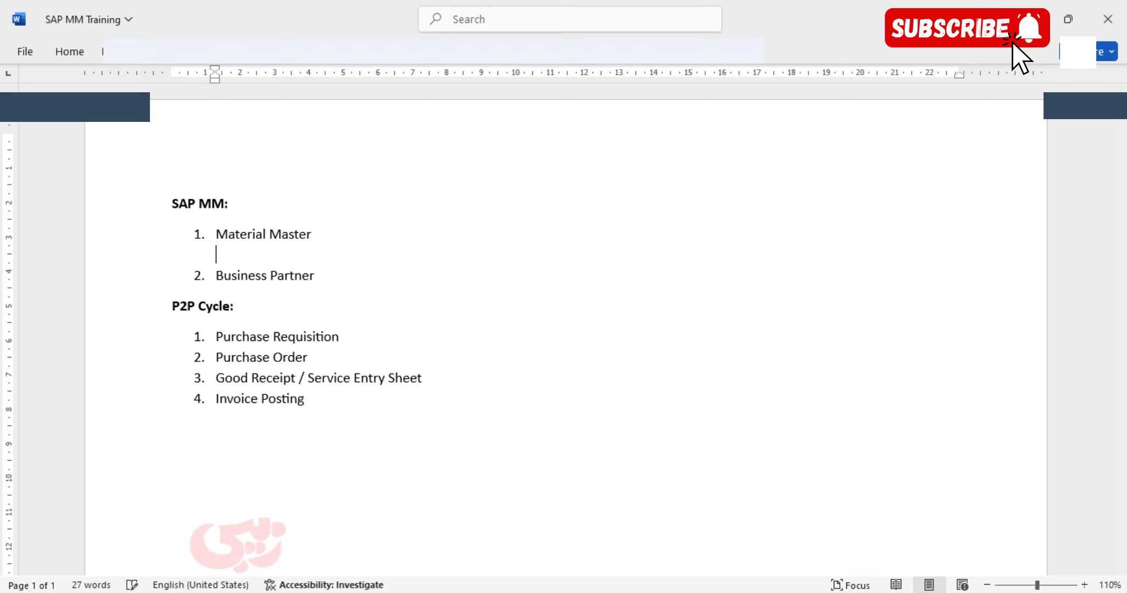
key("Tab")
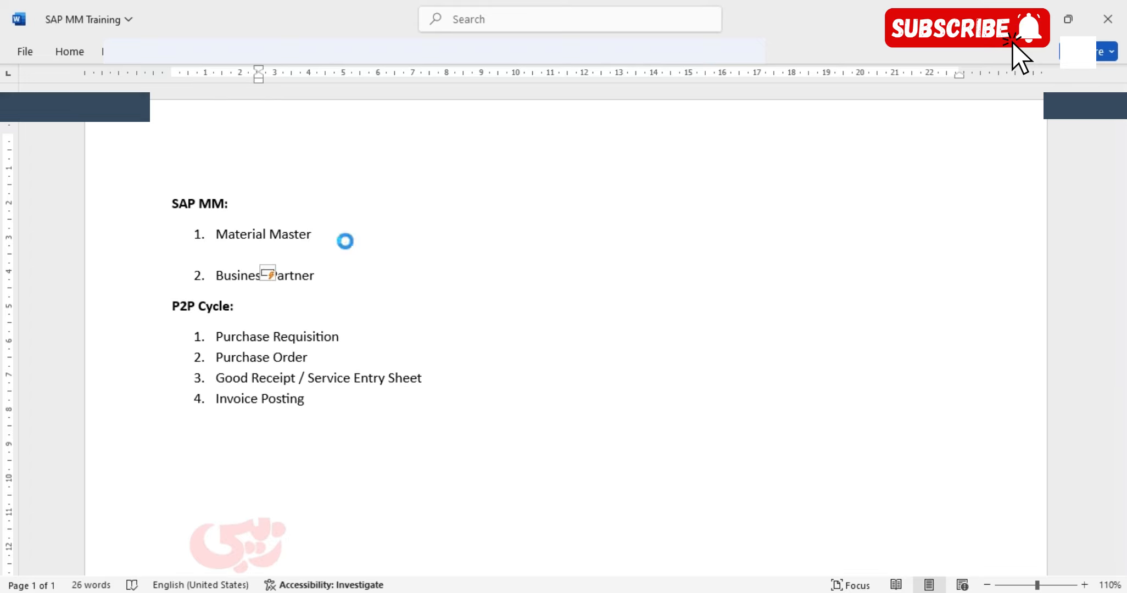
key("ctrl+v")
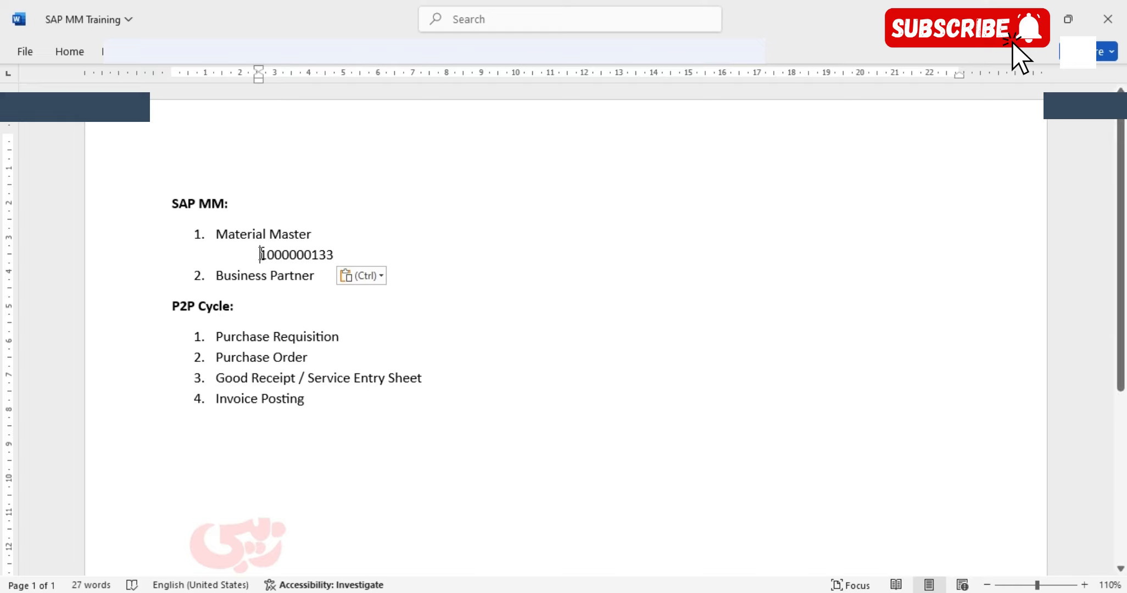
Step: Label the pasted number "Non Stock Material:" and add an empty line below it
type("Non Stock")
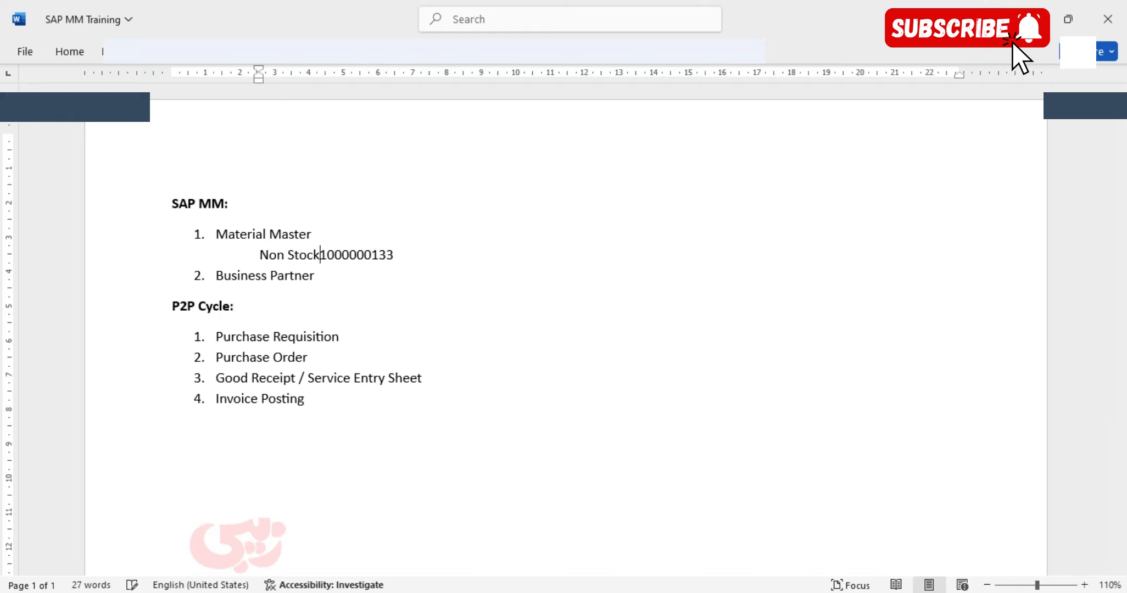
type(" Mater")
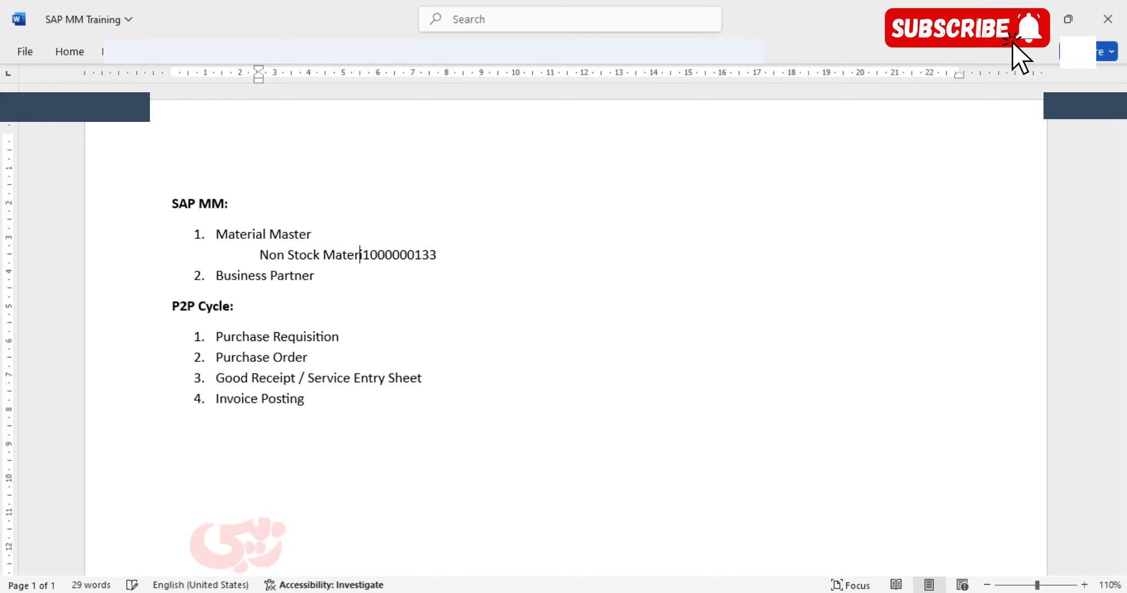
type("ial:")
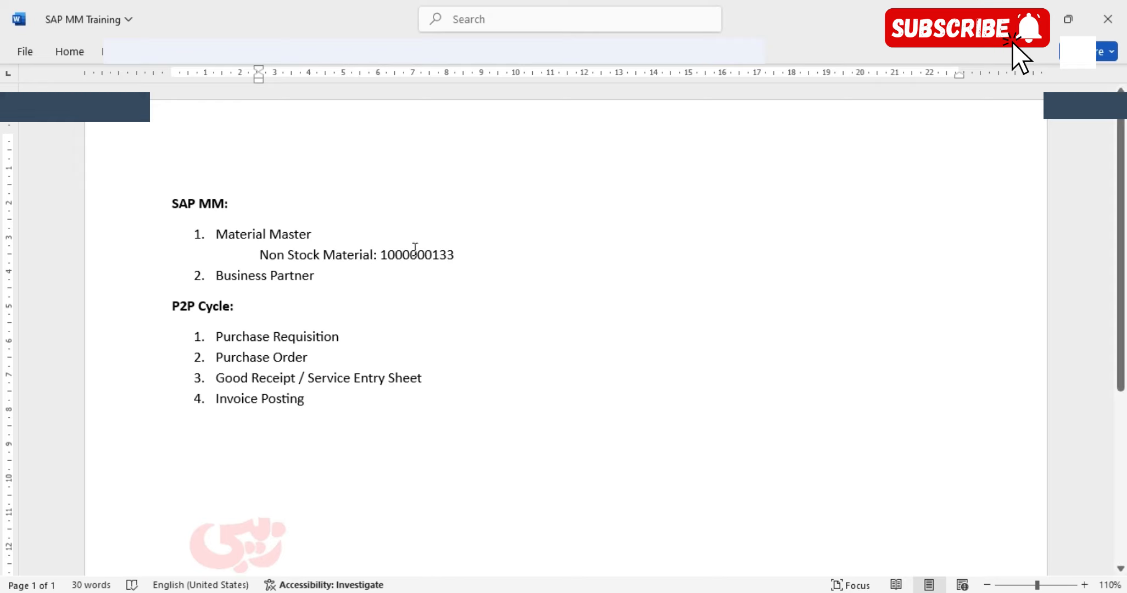
left_click(465, 256)
key("Return")
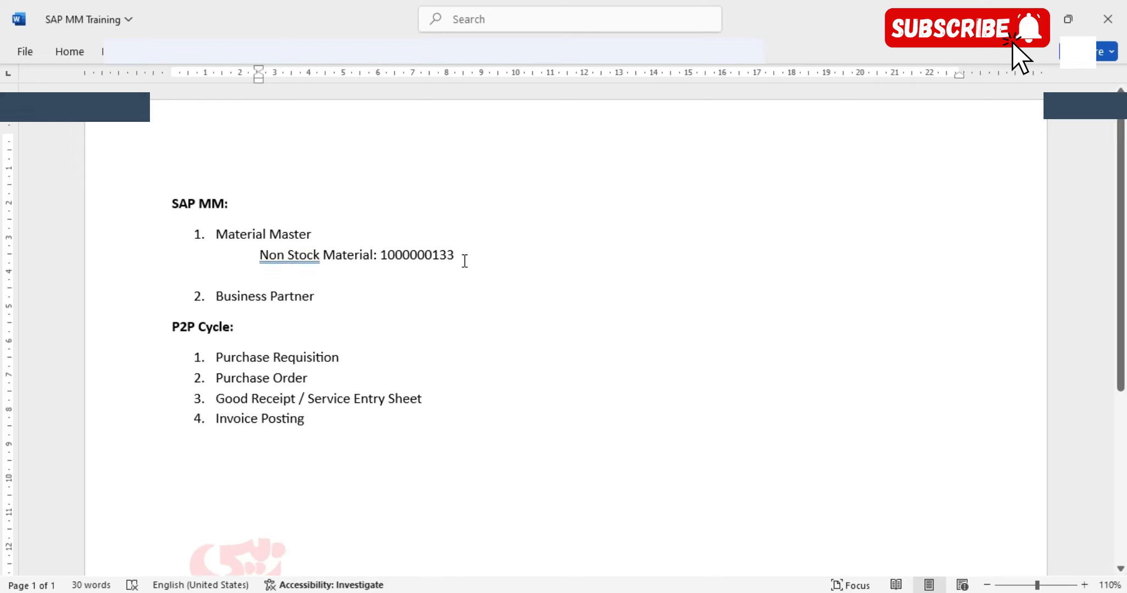
Step: Switch back to the SAP Create Material screen and set the material type to SERV Service Product
key("alt+Tab")
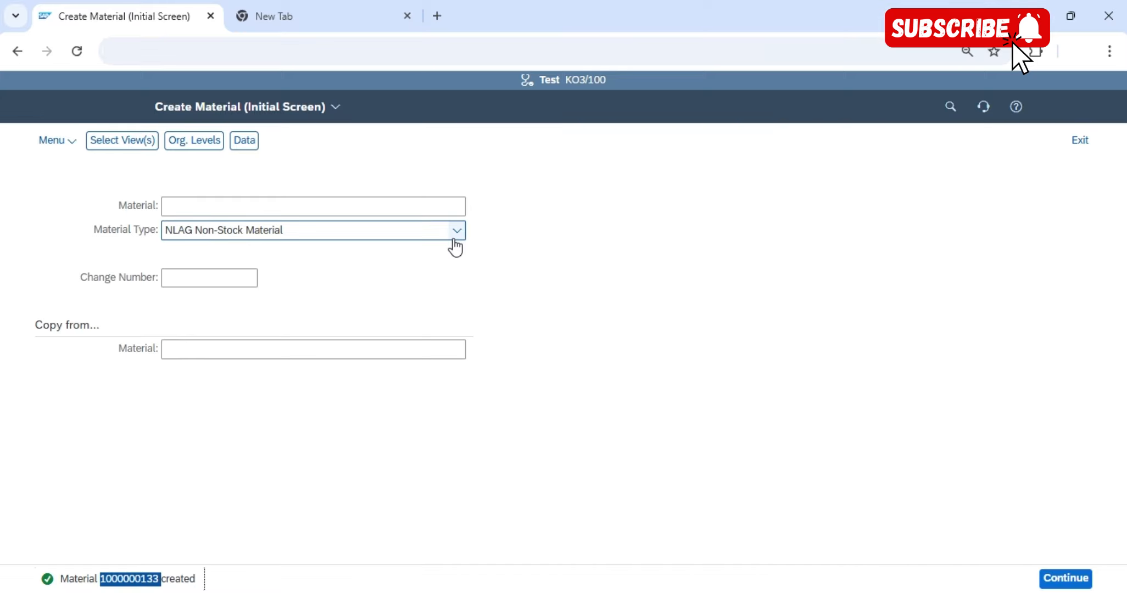
left_click(455, 240)
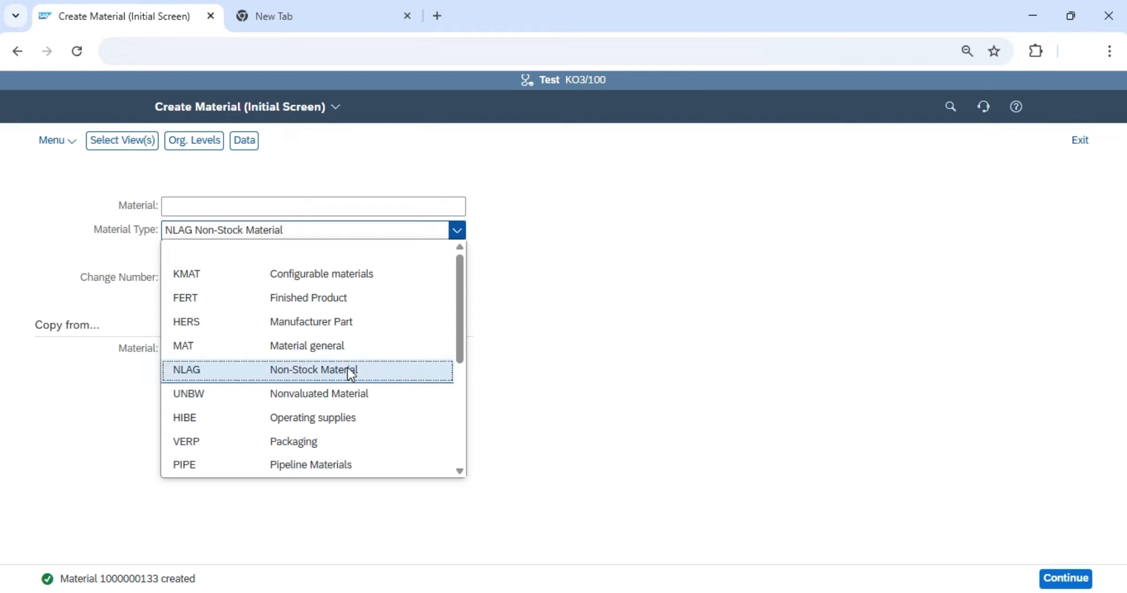
scroll(348, 371, "down", 3)
scroll(347, 374, "down", 2)
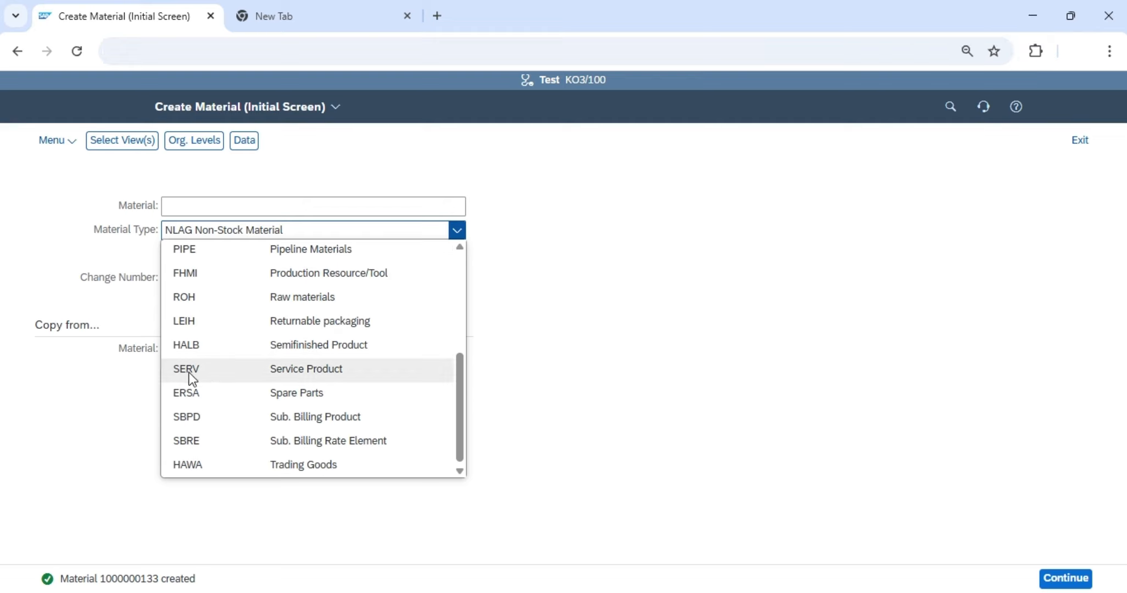
left_click(349, 374)
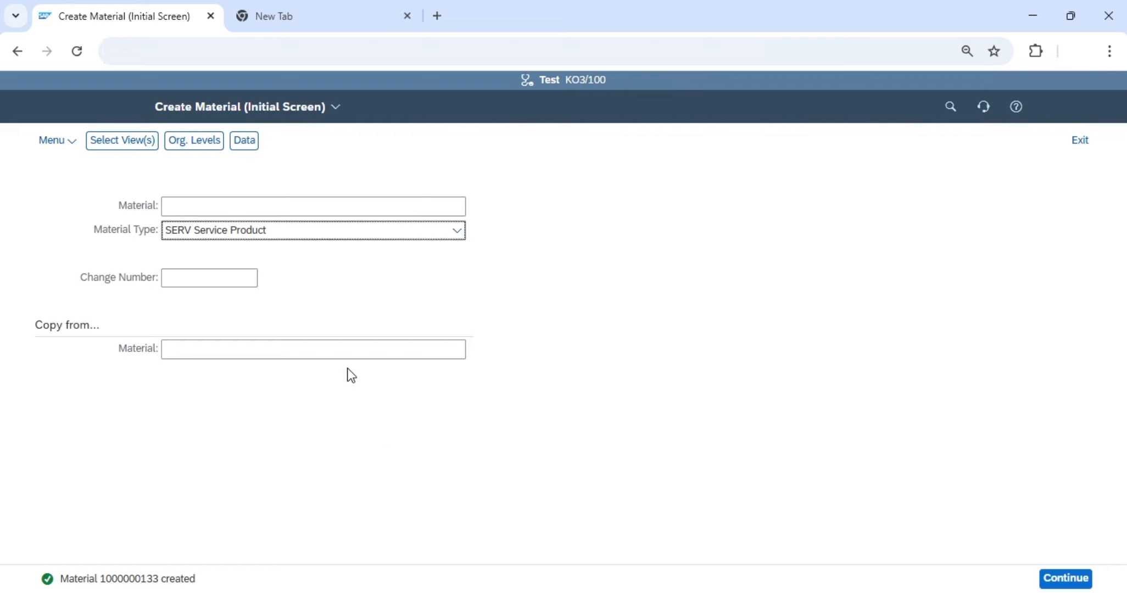
Step: Accept the Basic Data 1, Purchasing and Accounting 1 views and plant 5910 for the service product
key("Return")
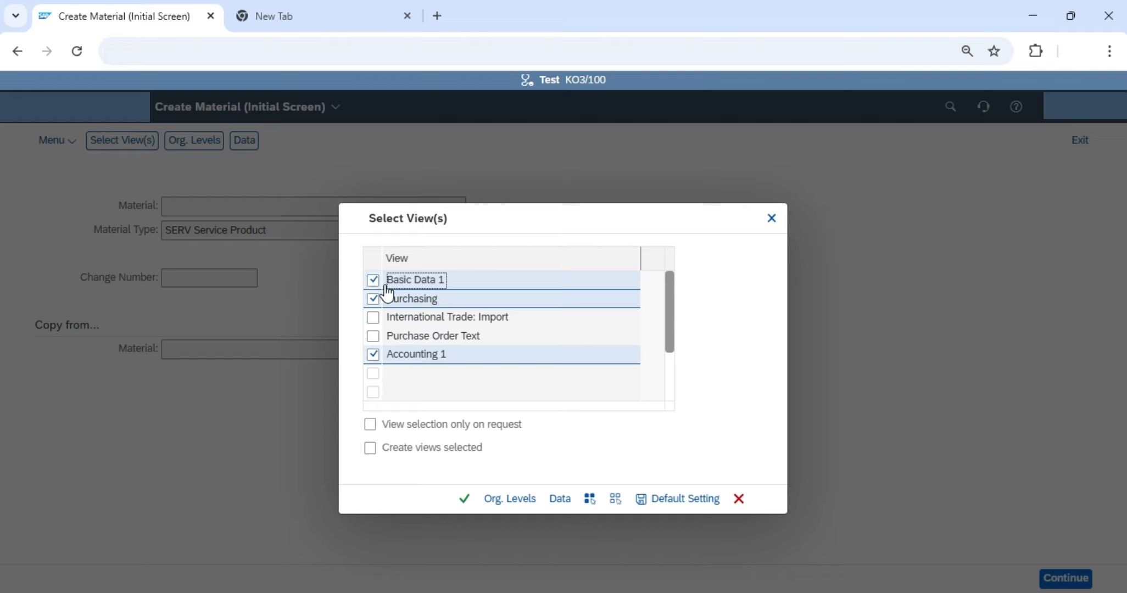
left_click(465, 498)
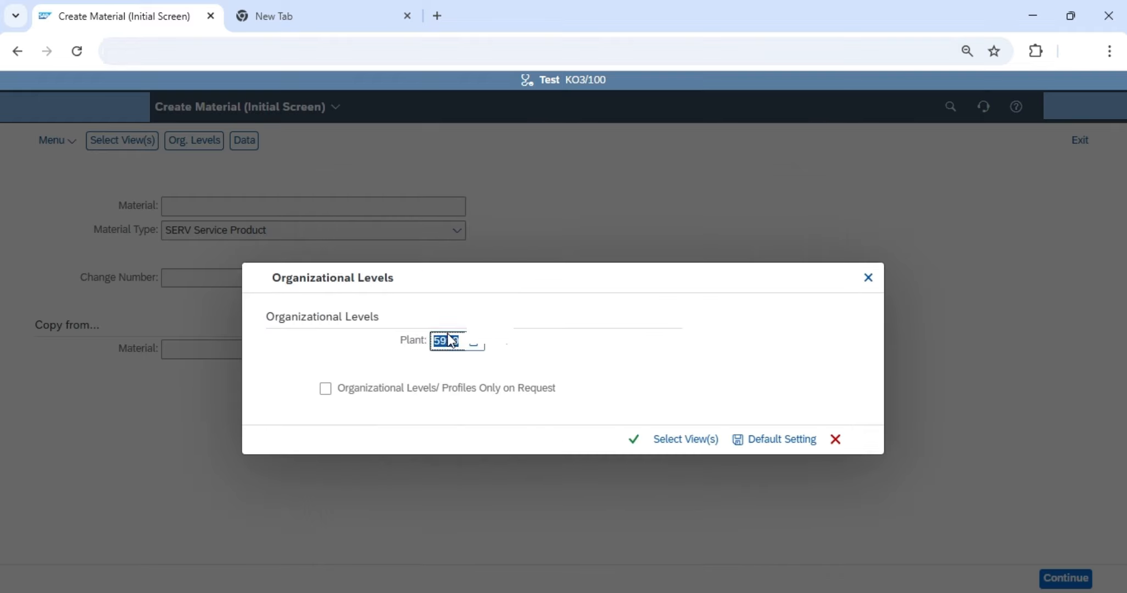
left_click(633, 440)
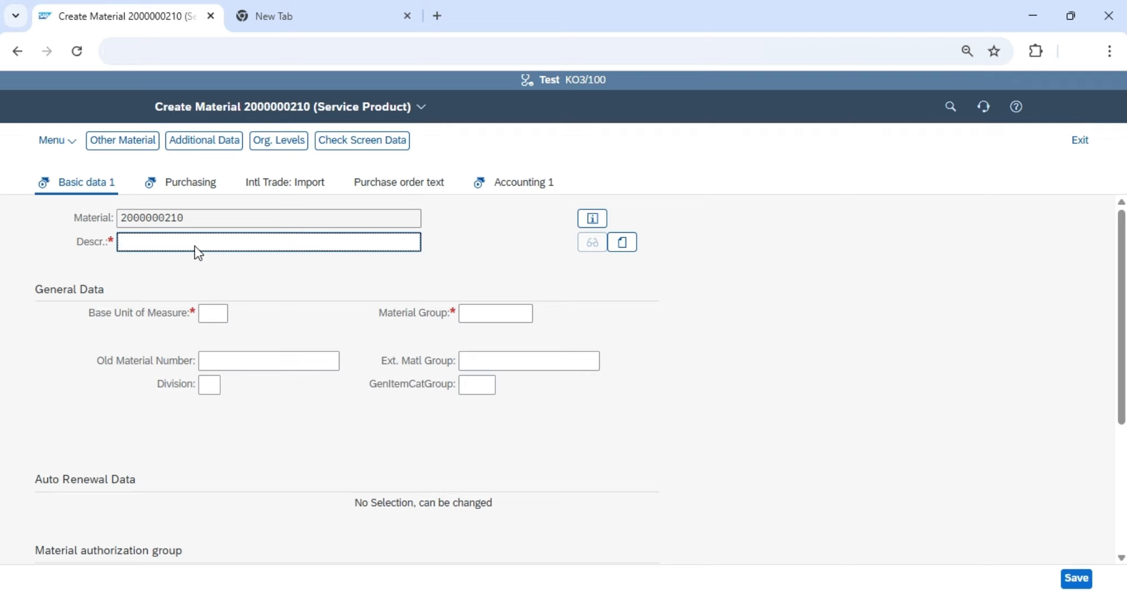
Step: Enter the description "Cleaning Services - II" for the service material
type("Clearning")
key("BackSpace")
key("BackSpace")
key("BackSpace")
key("BackSpace")
key("BackSpace")
type("ning Services")
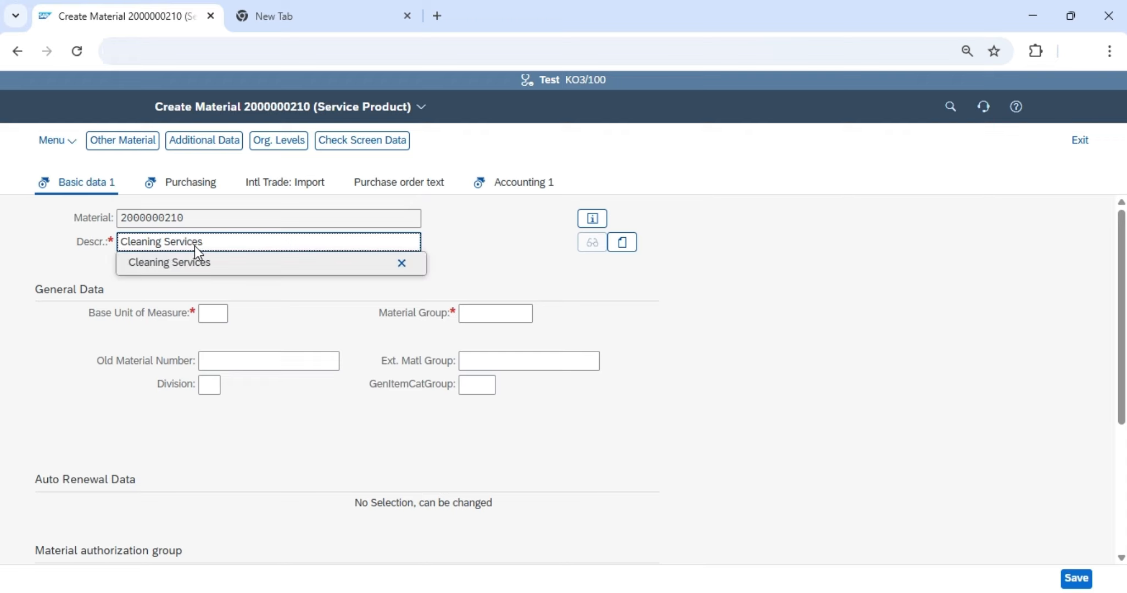
type(" - II")
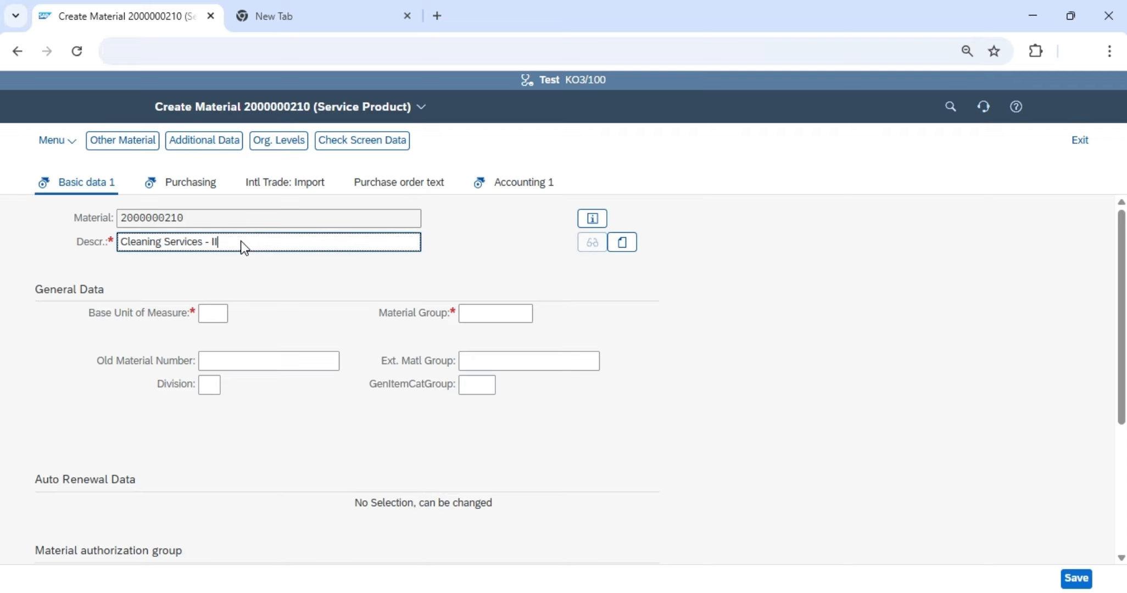
Step: Open the value help for the base unit of measure and search it for "day"
left_click(214, 314)
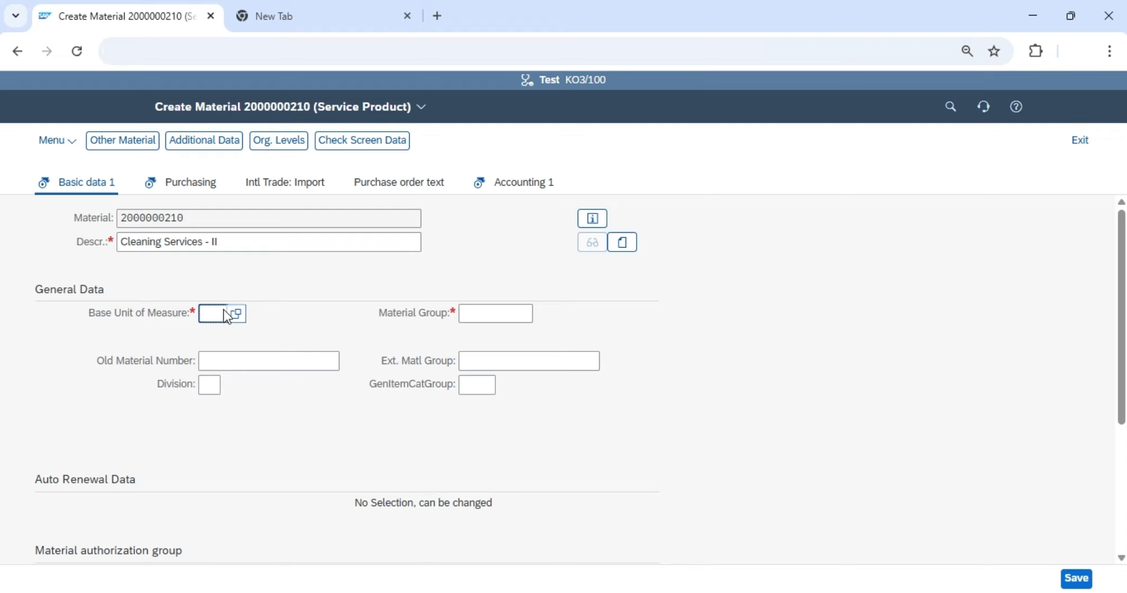
left_click(237, 315)
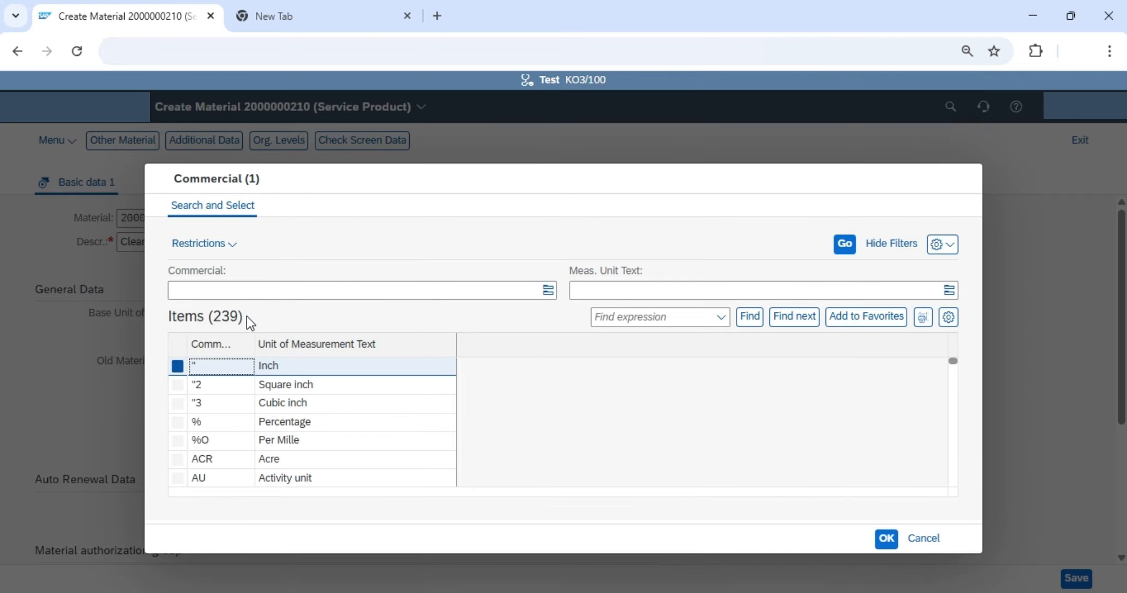
type("kg")
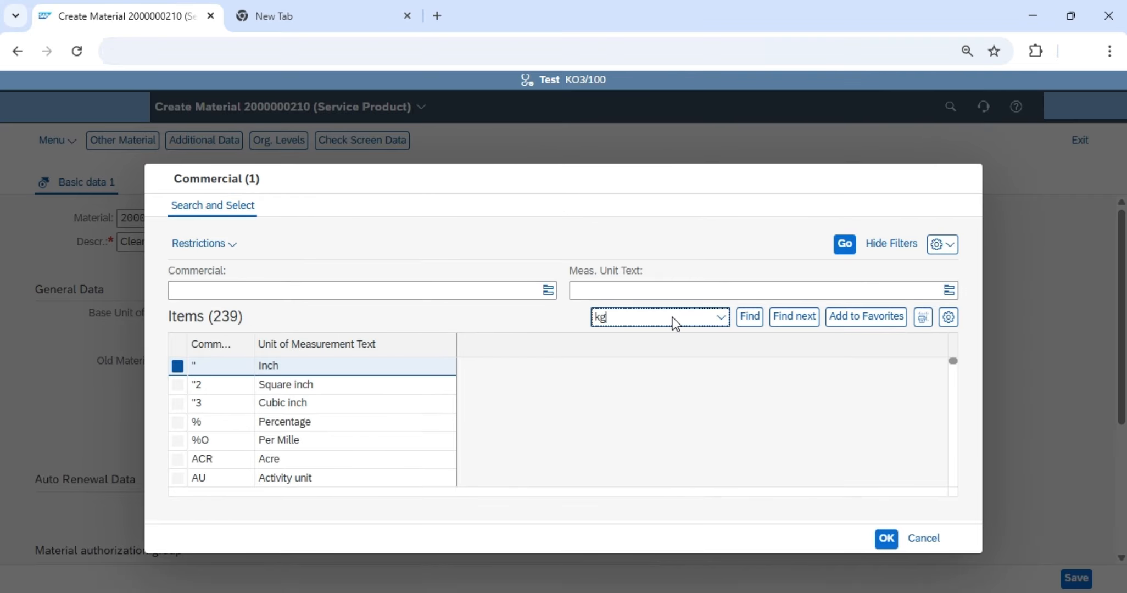
key("BackSpace")
key("BackSpace")
type("ea")
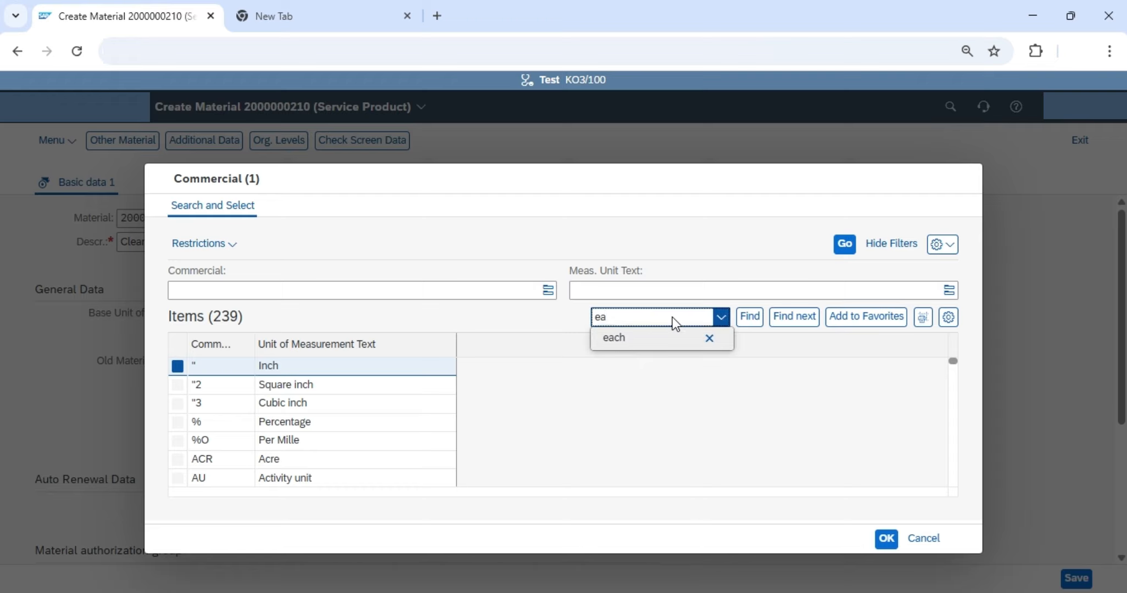
key("BackSpace")
key("BackSpace")
type("day")
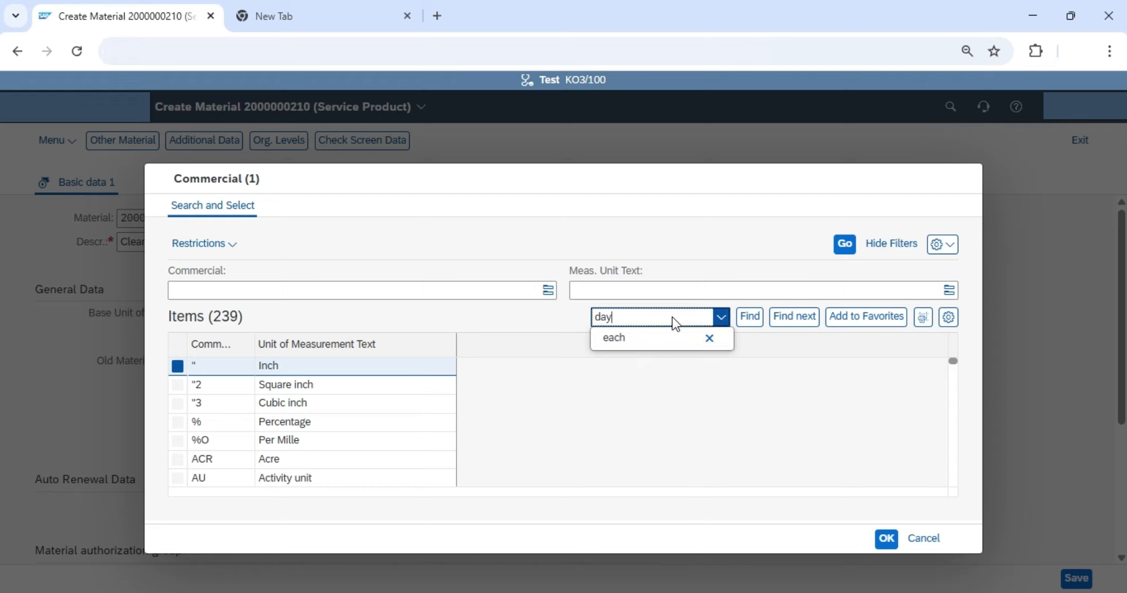
key("Return")
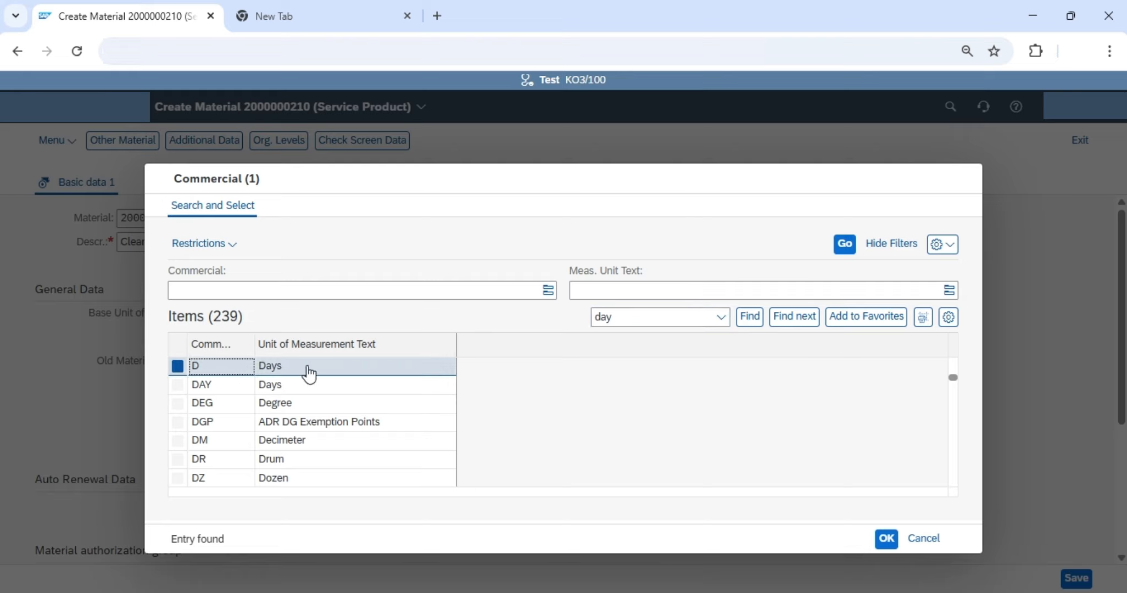
Step: Search the units for "each" and set the base unit of measure to EA
left_click(665, 317)
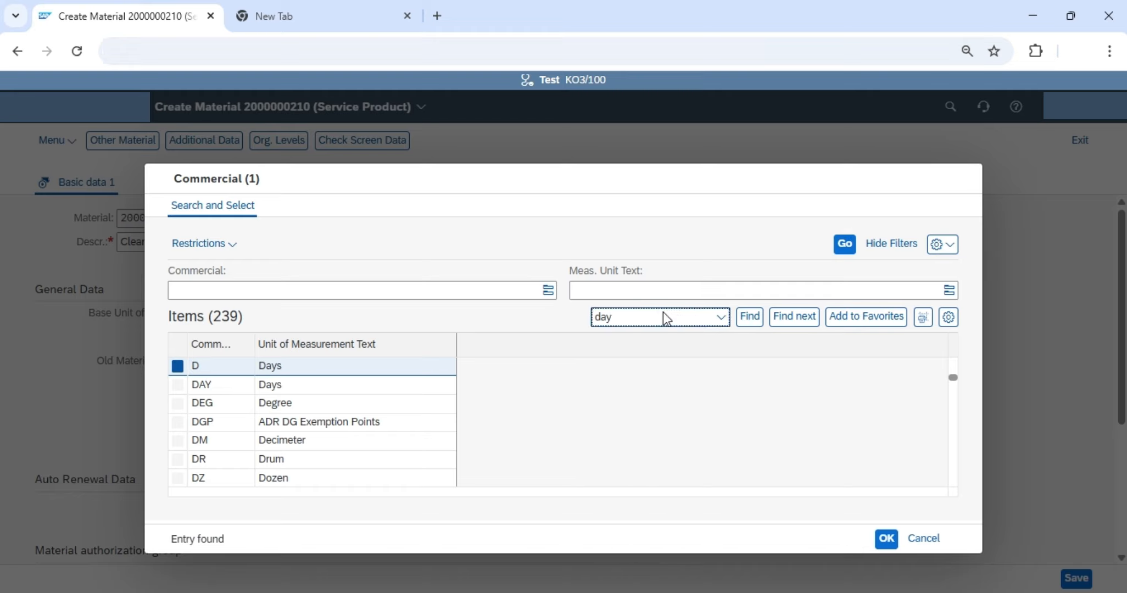
key("BackSpace")
key("BackSpace")
key("BackSpace")
type("each")
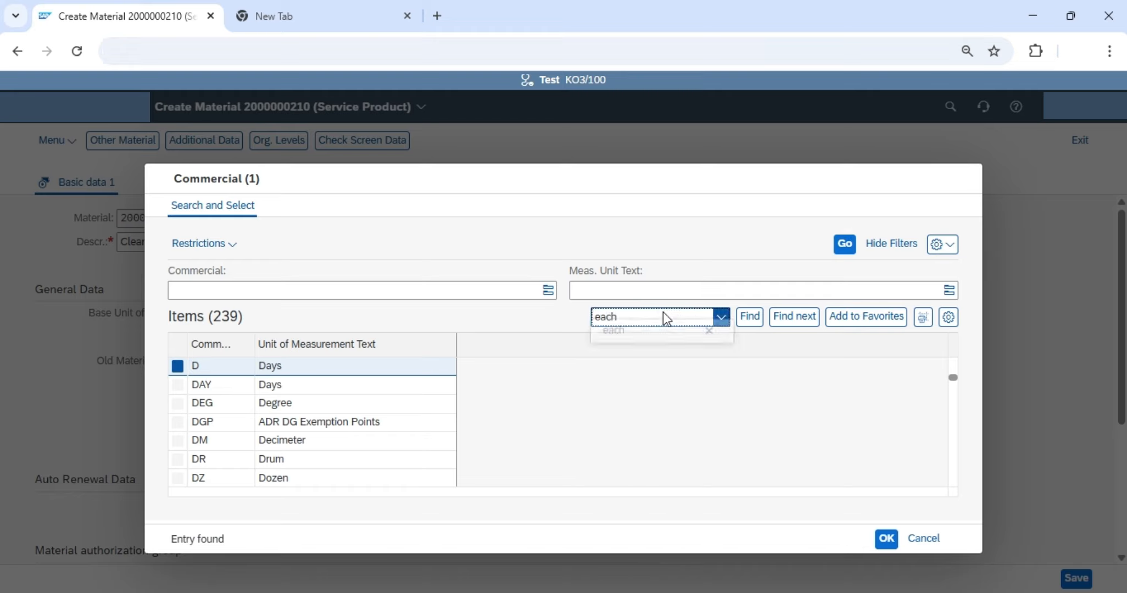
key("Return")
left_click(199, 369)
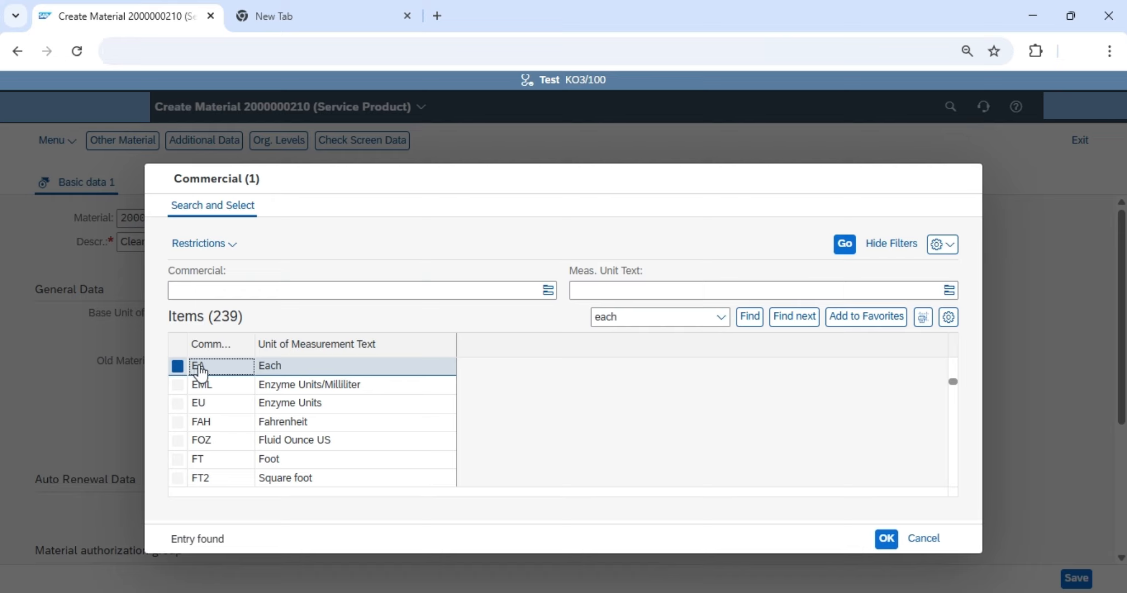
double_click(199, 369)
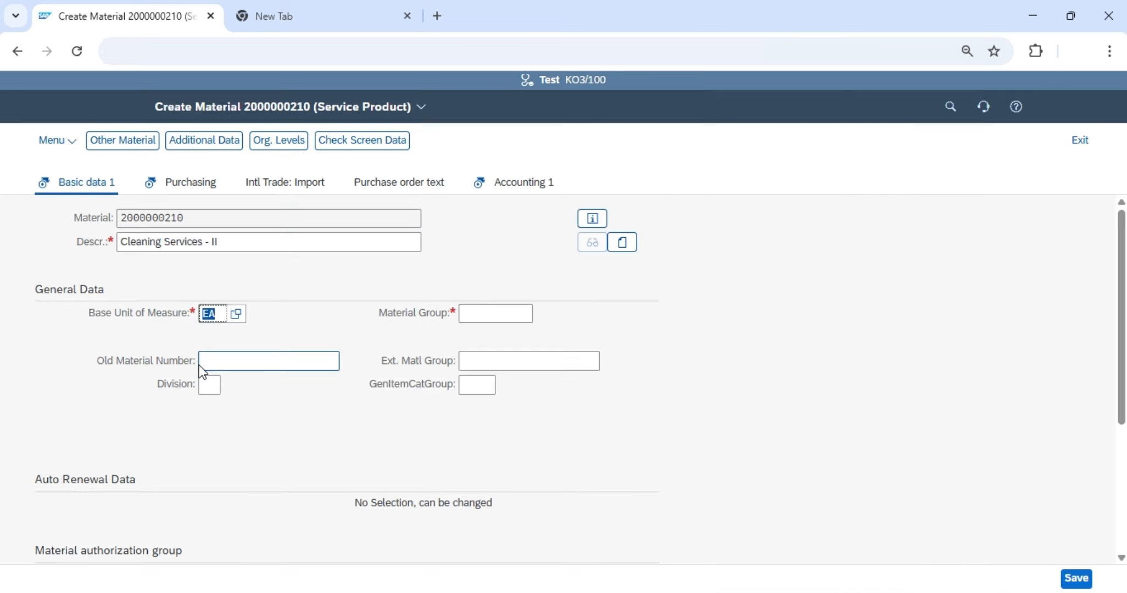
Step: Assign material group S008 (Contracting Service) from the value help and confirm the basic data
left_click(476, 314)
left_click(541, 315)
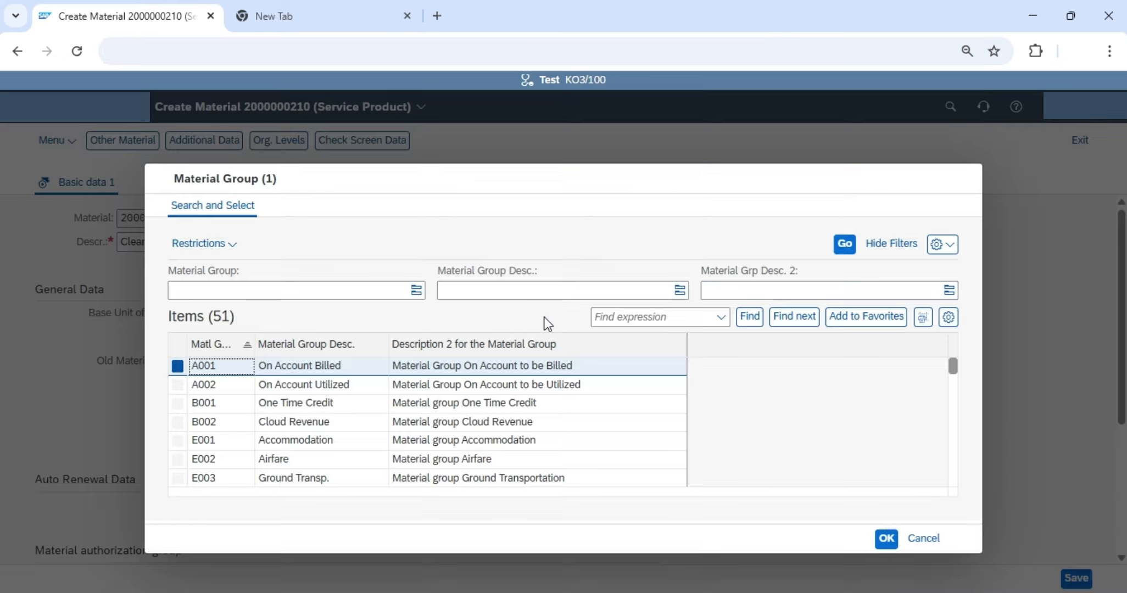
scroll(445, 406, "down", 5)
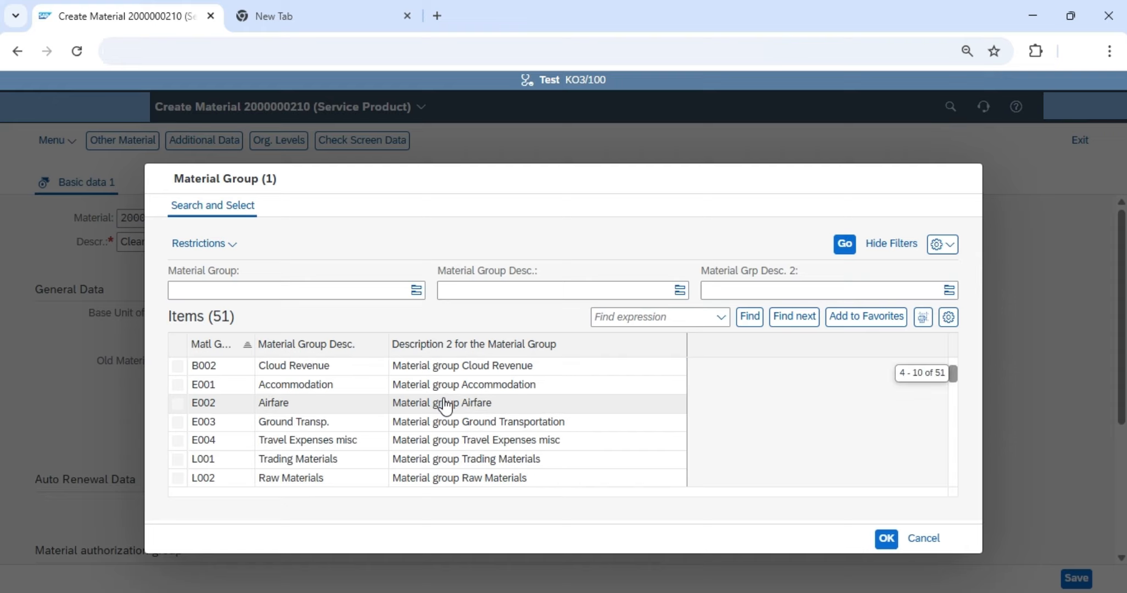
scroll(442, 409, "down", 20)
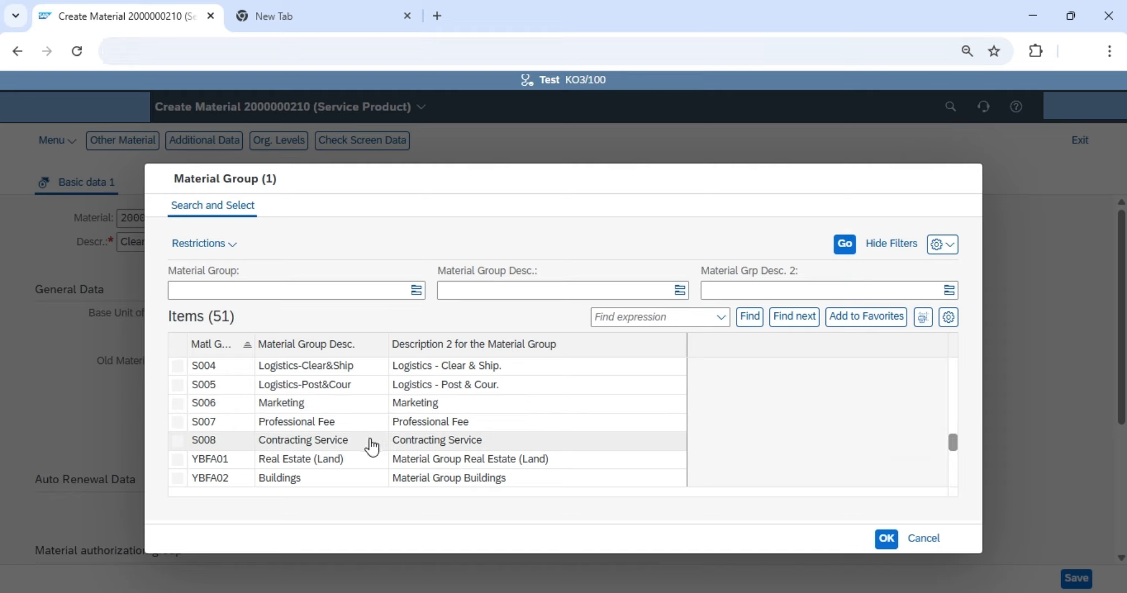
left_click(305, 442)
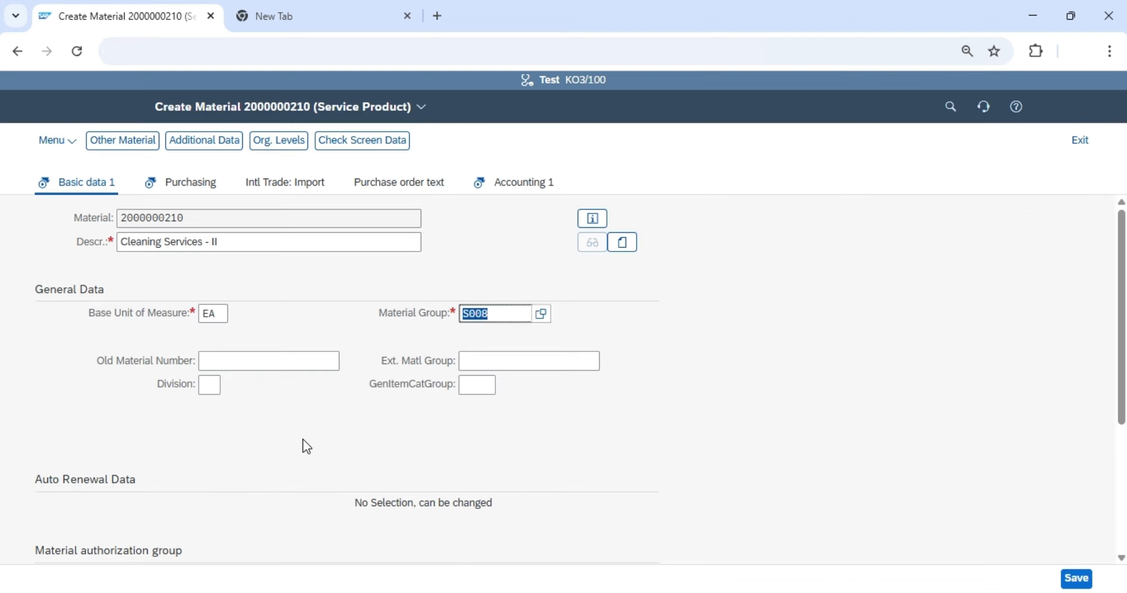
key("Return")
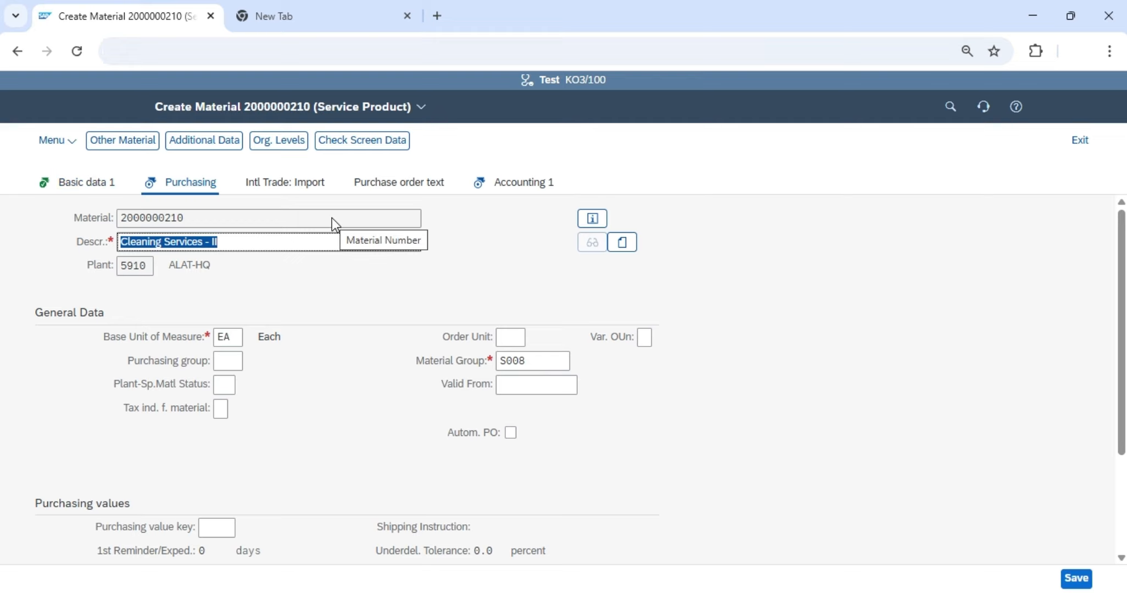
Step: Assign valuation class 3207 (Other Manpower Cost) from the value help in the accounting data and save the service material
key("Return")
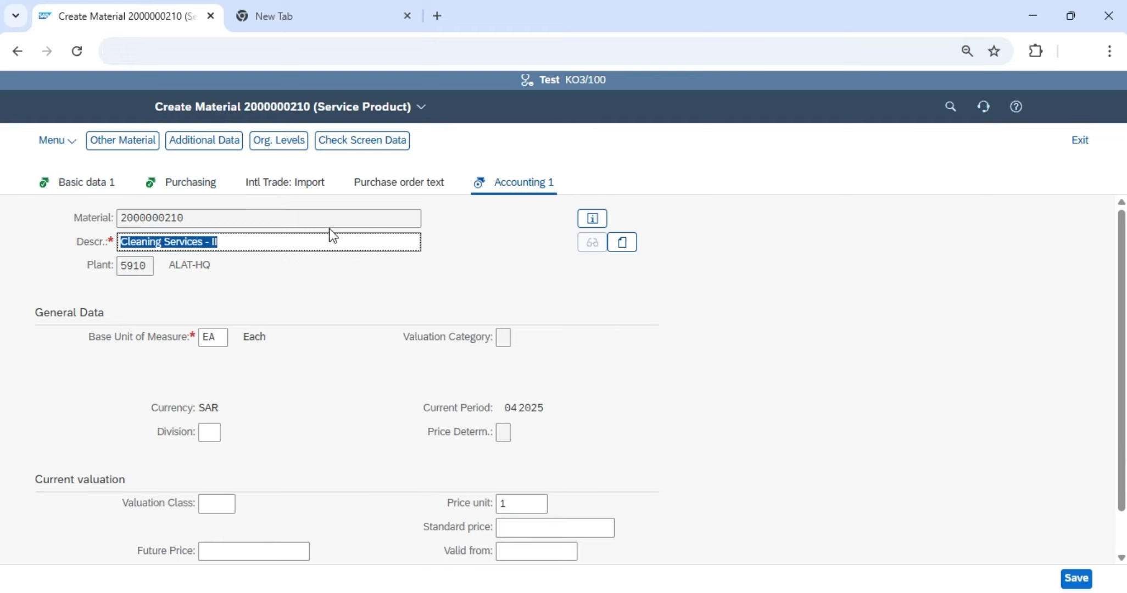
left_click(224, 509)
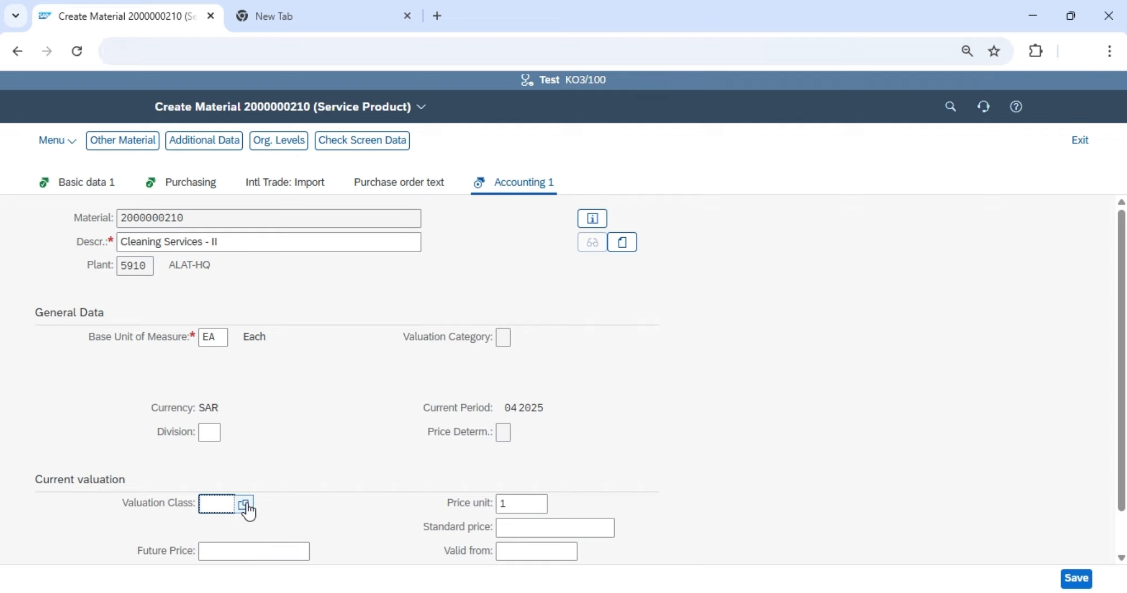
left_click(245, 506)
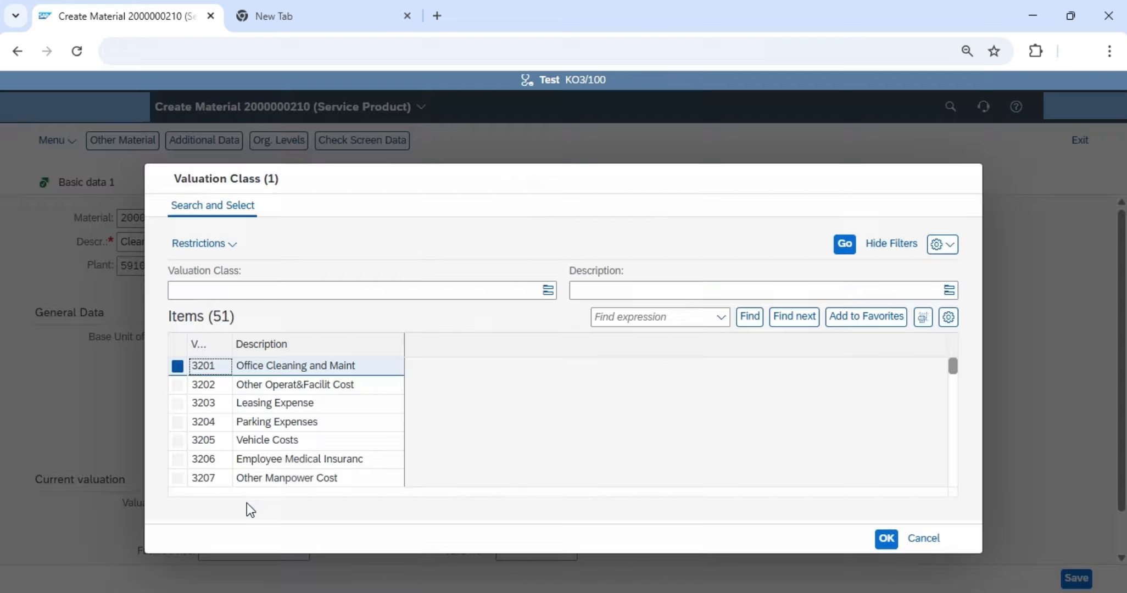
scroll(358, 434, "down", 1)
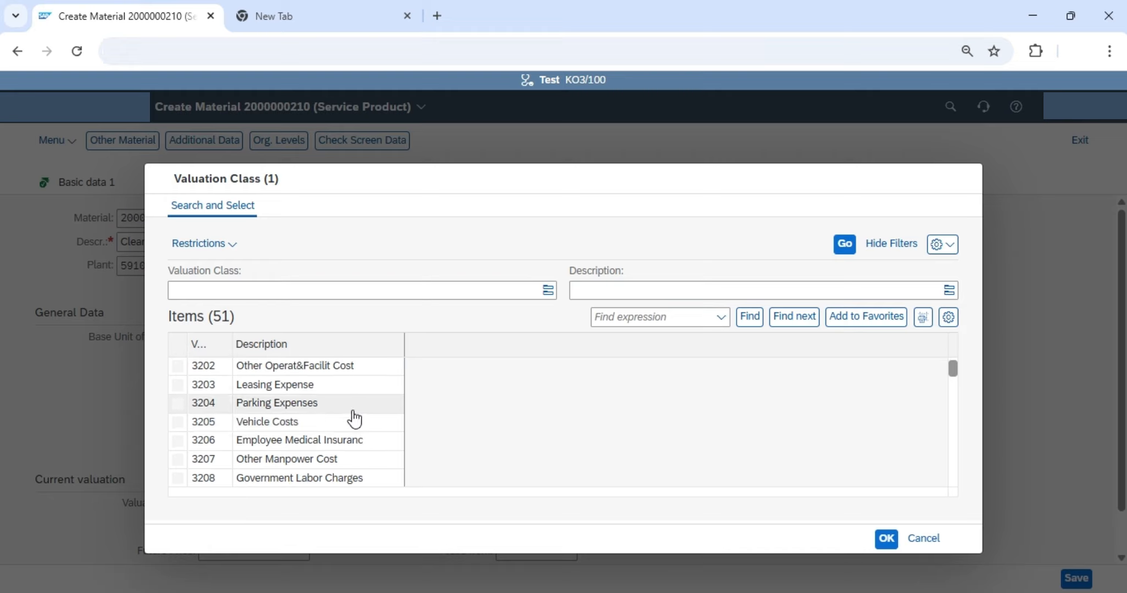
left_click(345, 465)
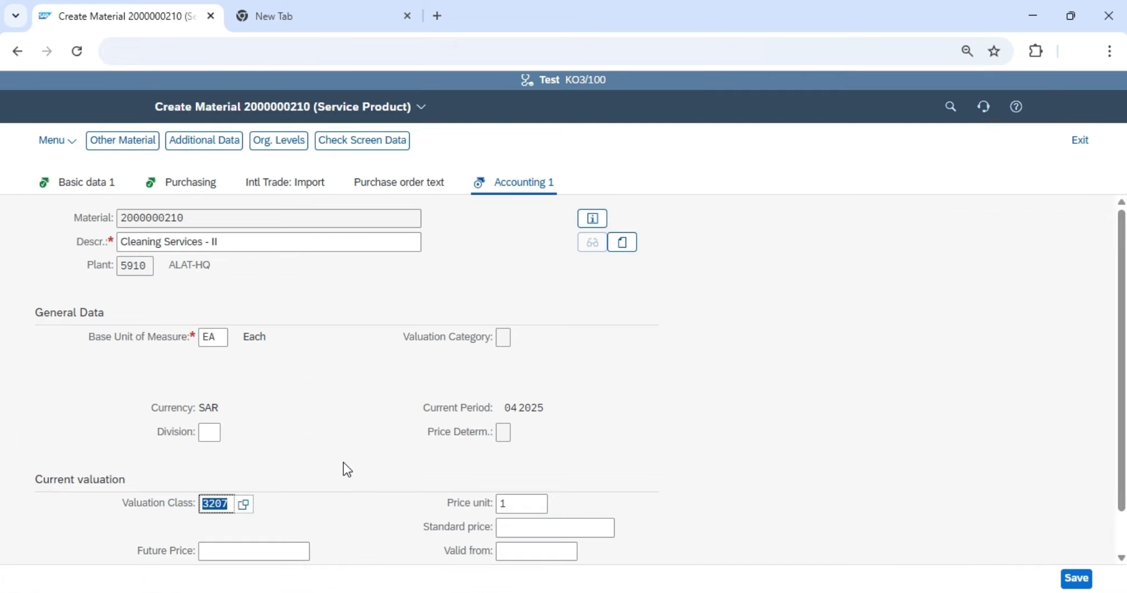
key("Return")
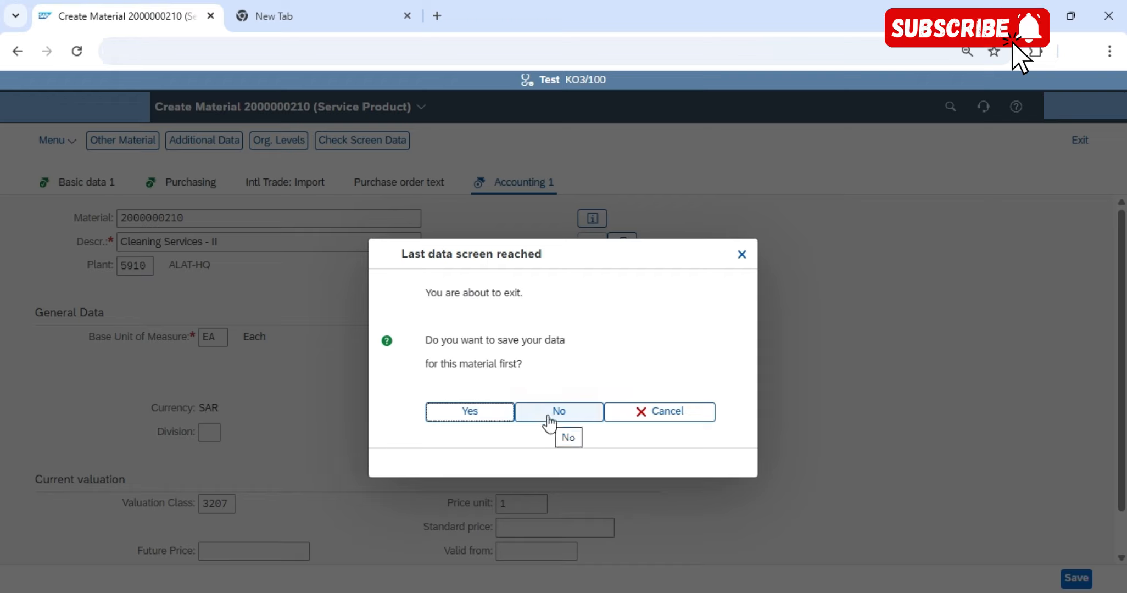
left_click(470, 422)
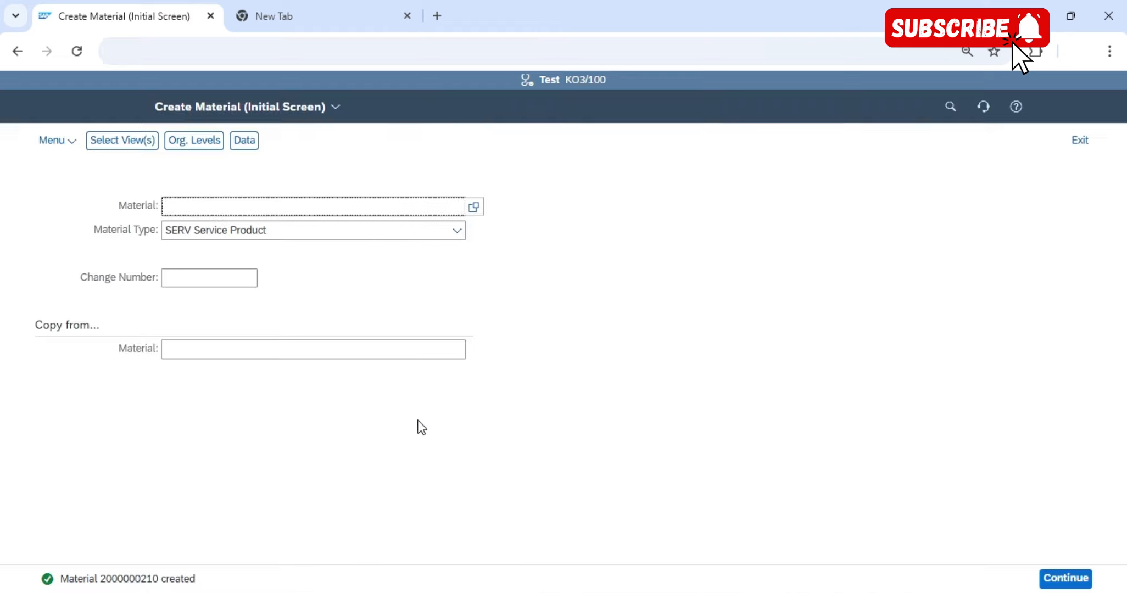
Step: Copy the number of the newly created service material and switch to the SAP MM Training document in Word
double_click(140, 578)
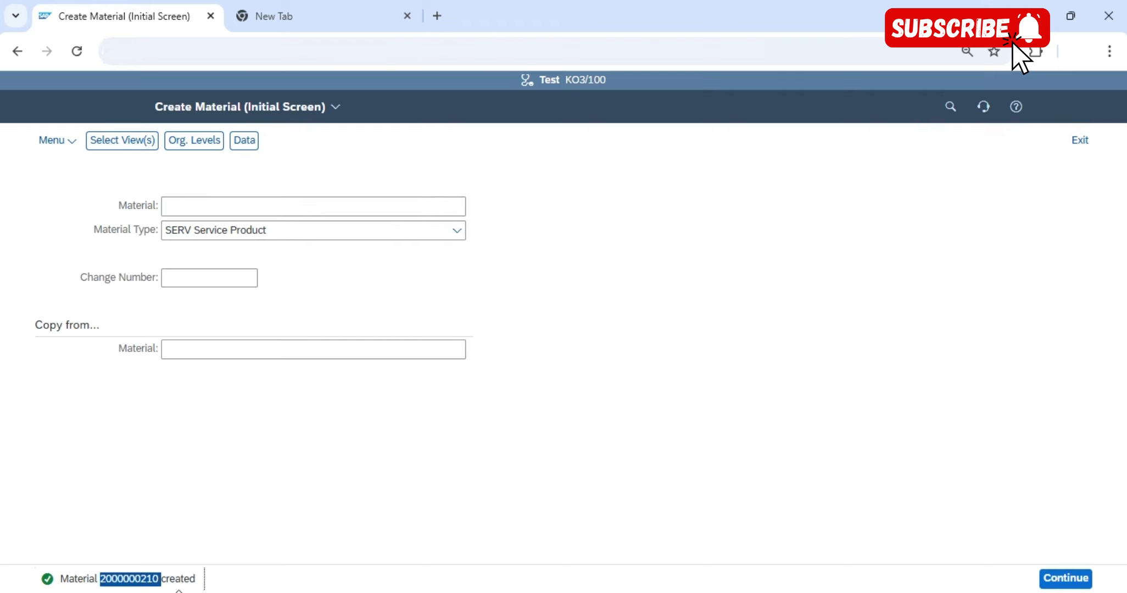
key("alt+Tab")
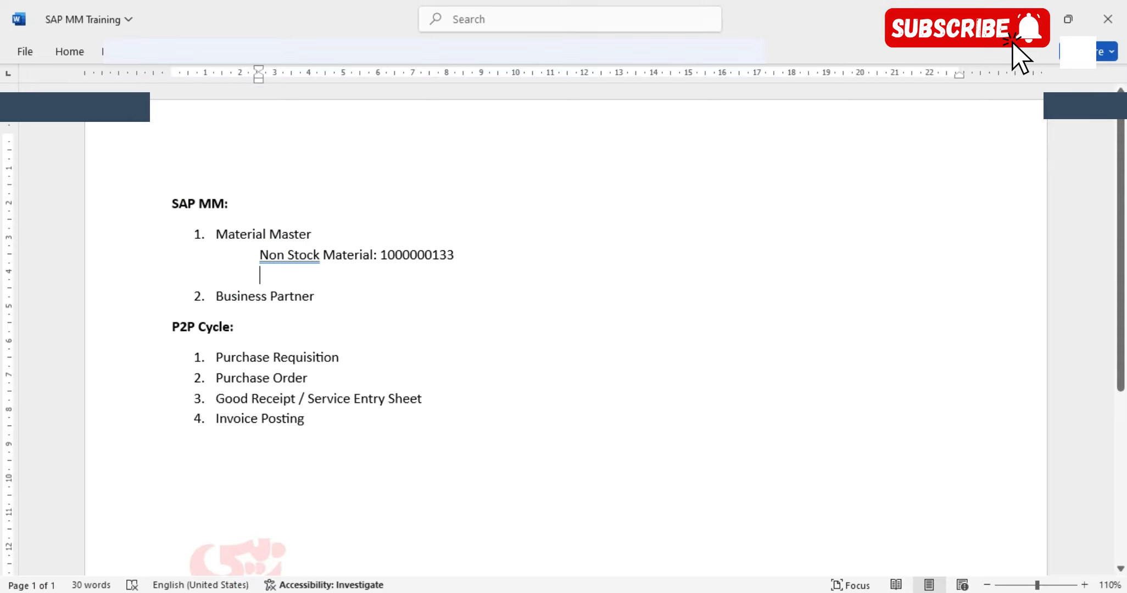